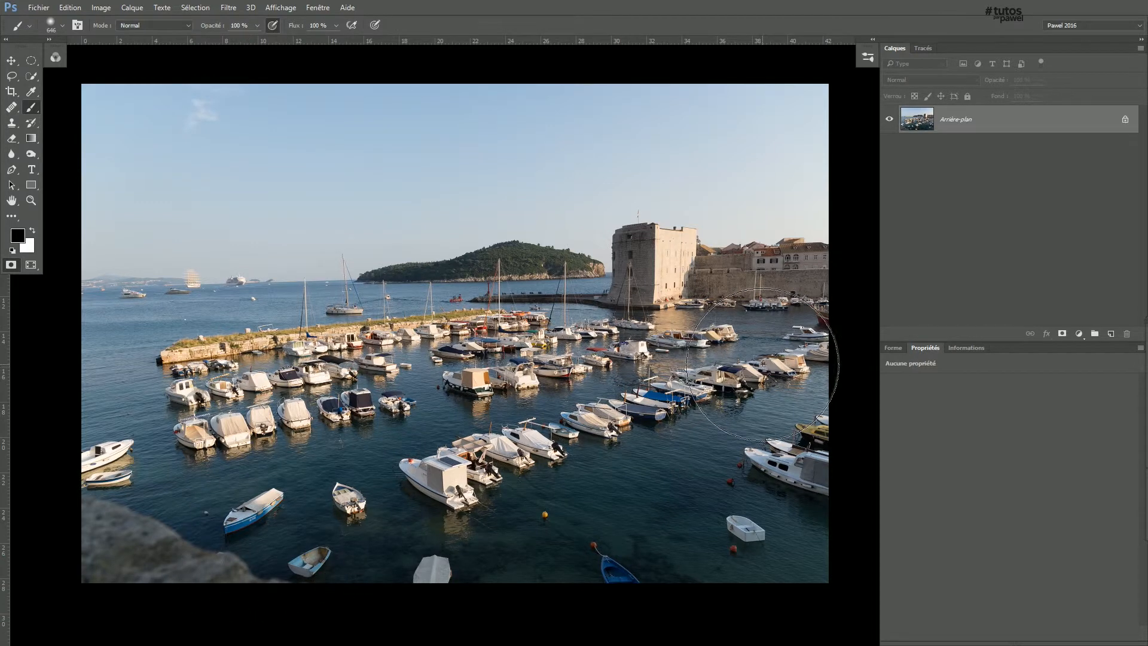
Activate the Gradient tool for the harbor photo.
click(31, 76)
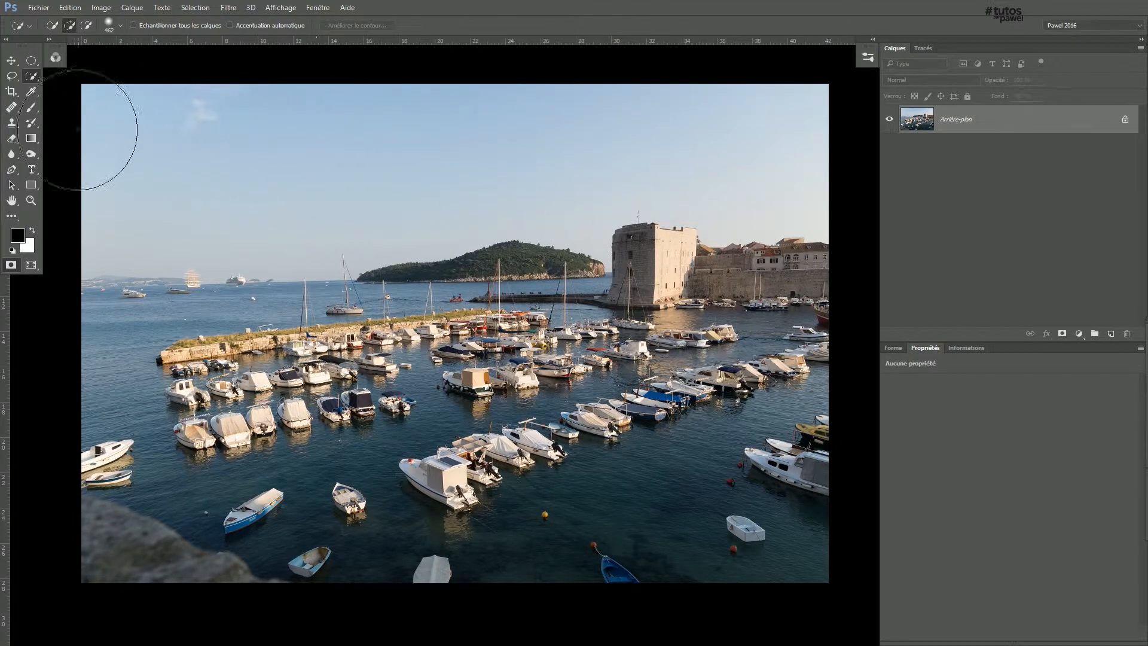
click(31, 138)
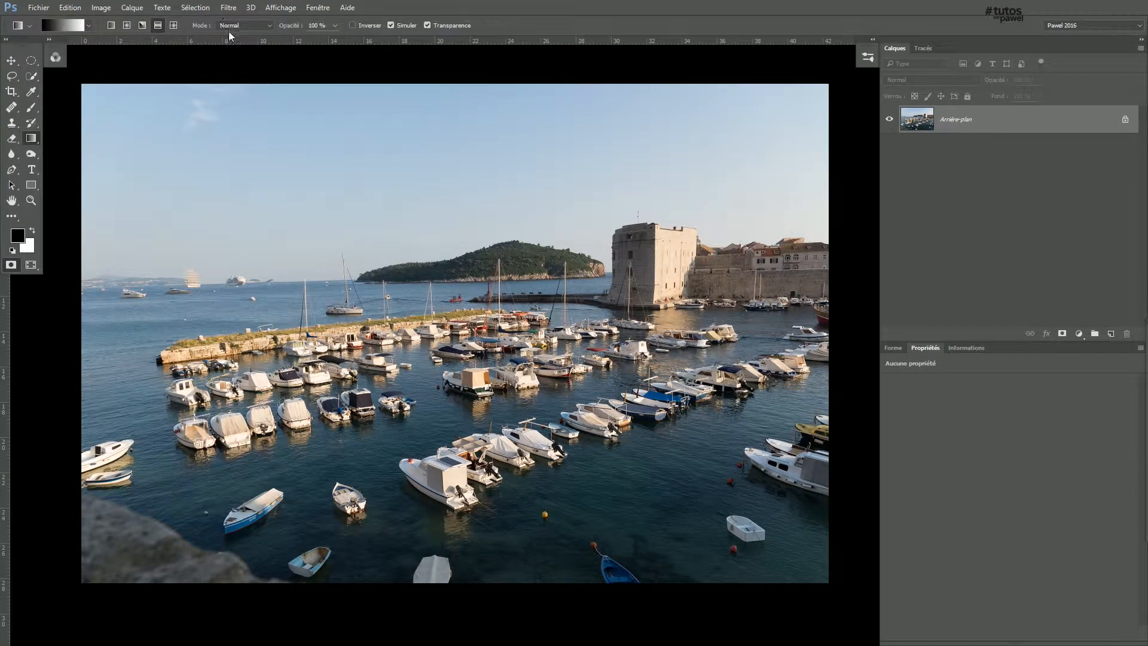
click(156, 26)
right_click(31, 139)
click(76, 140)
Add an empty layer and try a top-to-bottom linear black-to-white gradient on it, undoing the fill.
click(1111, 334)
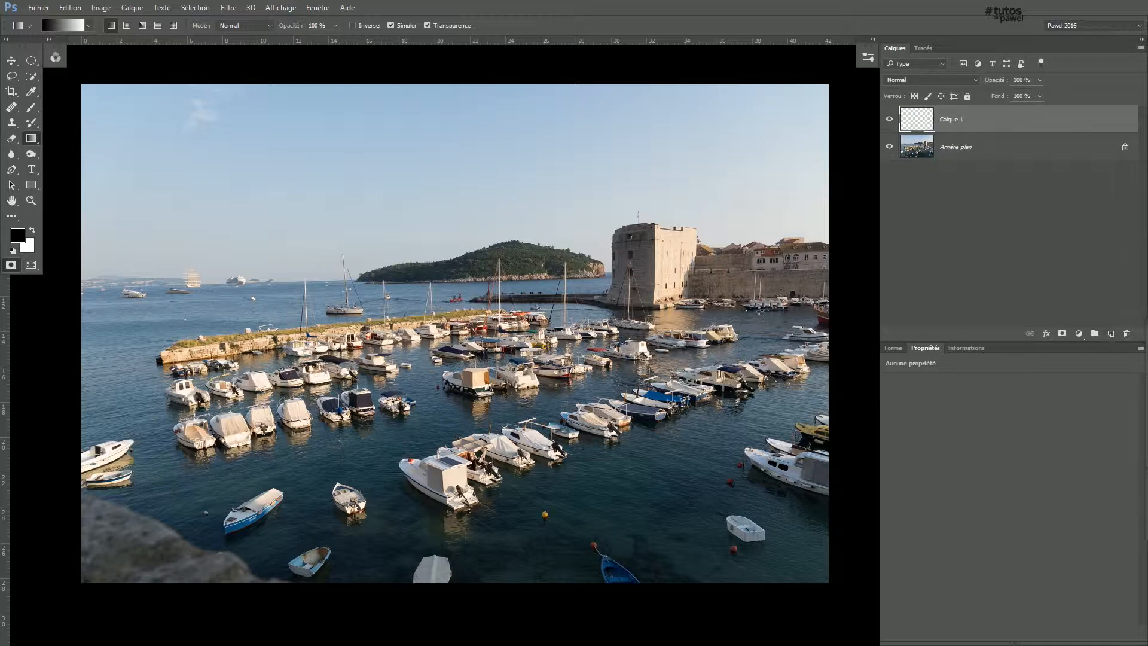
drag(404, 143, 396, 541)
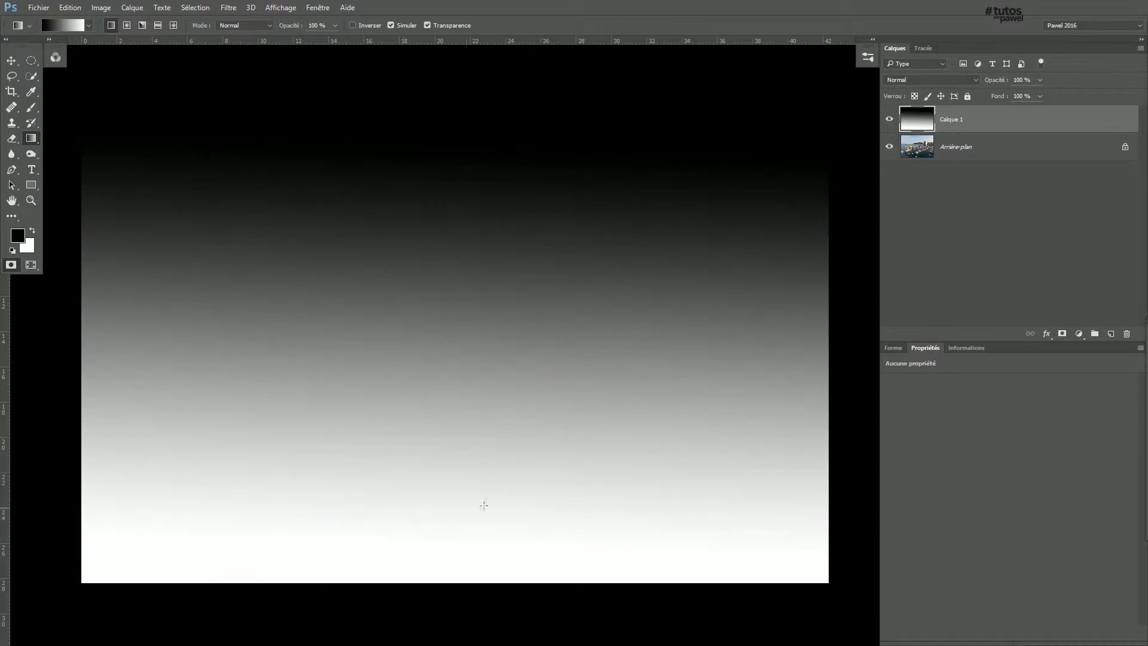
key(ctrl+z)
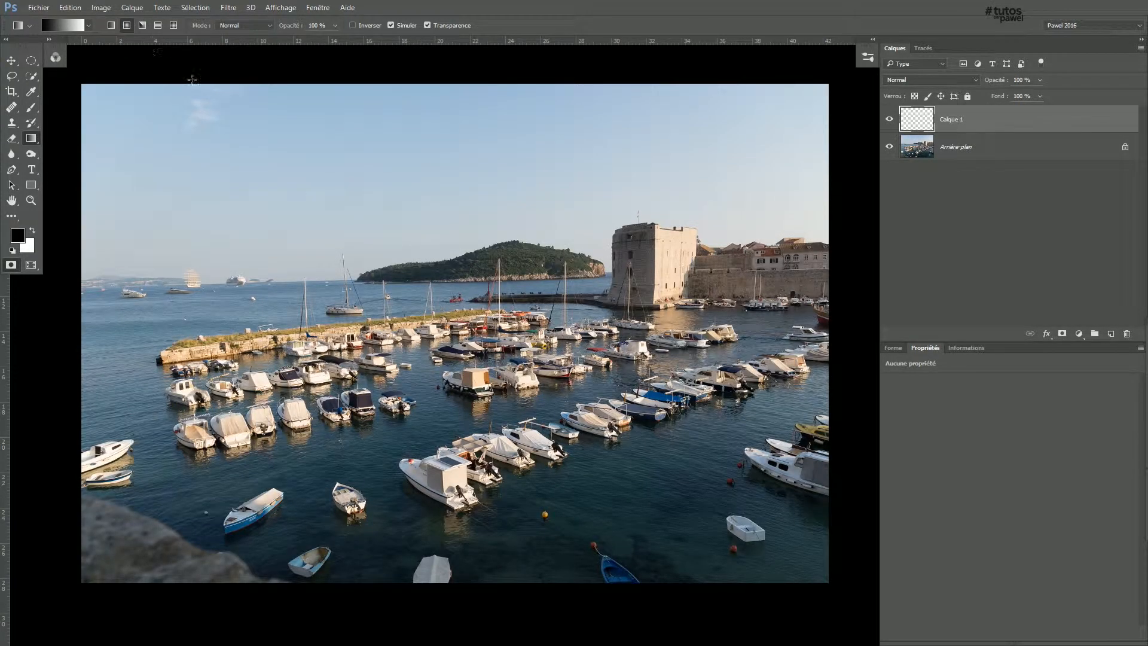
Try radial black-to-white gradients at different positions on the empty layer, undoing each one.
drag(383, 164, 522, 441)
key(ctrl+z)
drag(452, 299, 448, 547)
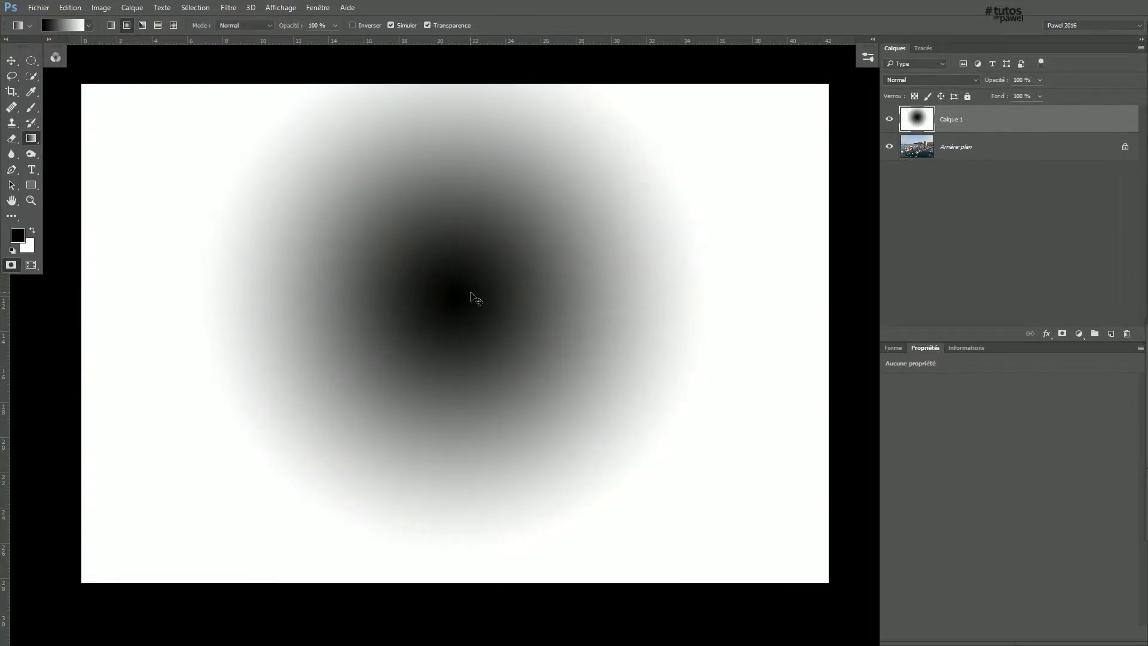
key(ctrl+z)
key(ctrl+z)
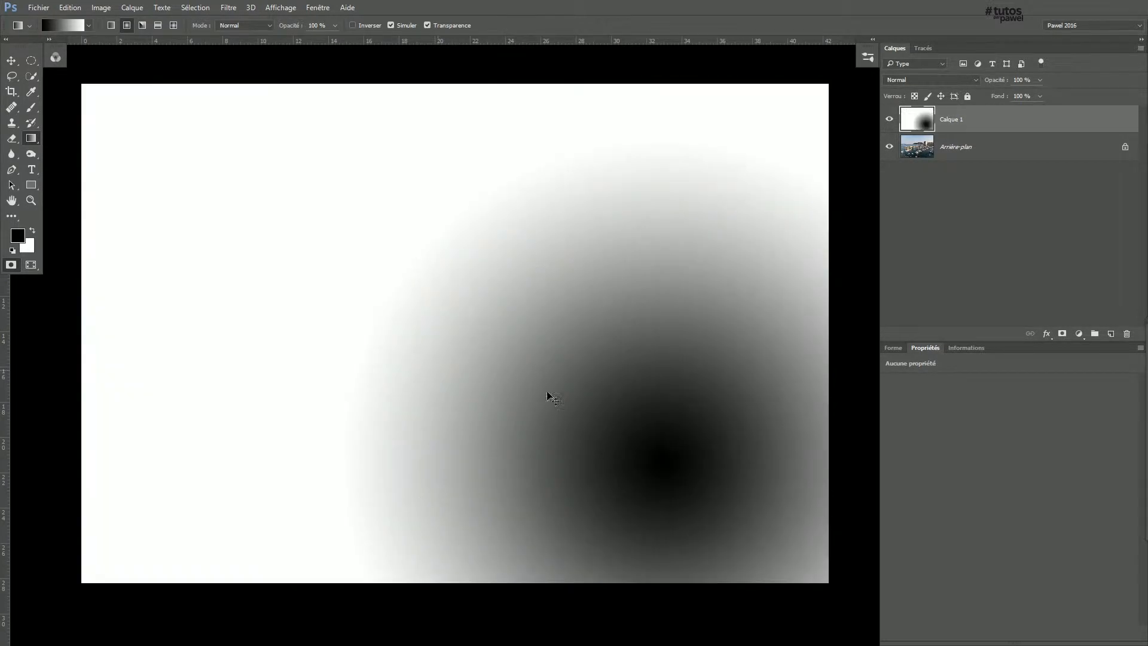
key(ctrl+z)
Try an angle gradient starting near the middle of the empty layer and undo it.
click(141, 25)
drag(461, 345, 459, 565)
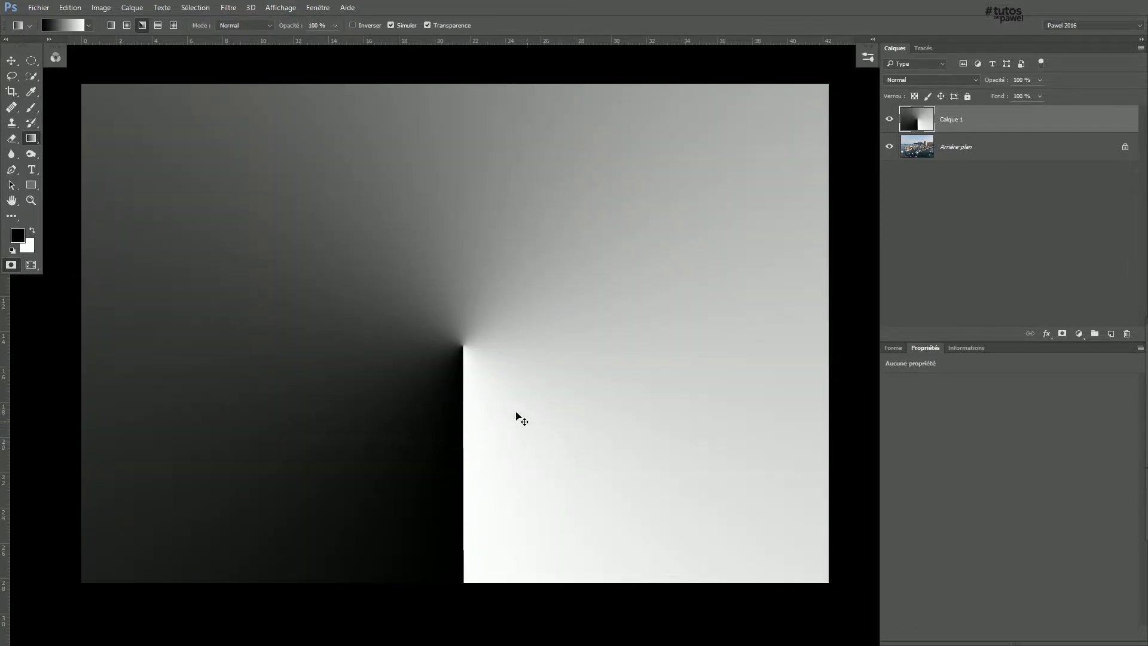
key(ctrl+z)
Try a reflected and a diamond gradient on the empty layer, undoing both.
click(158, 25)
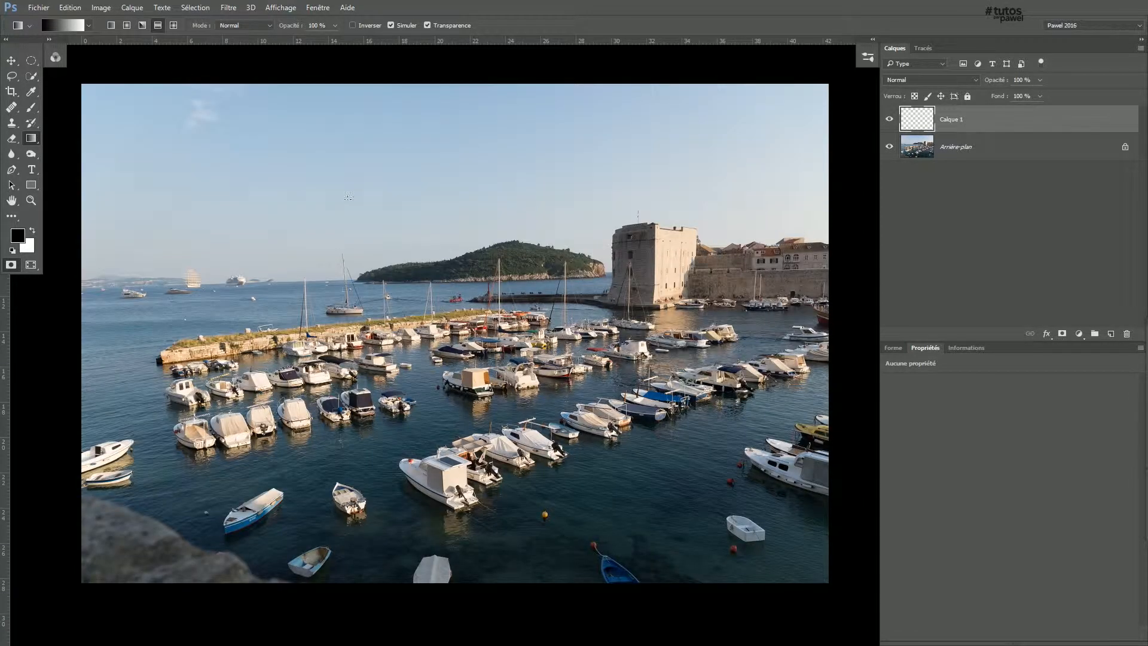
drag(443, 279, 447, 555)
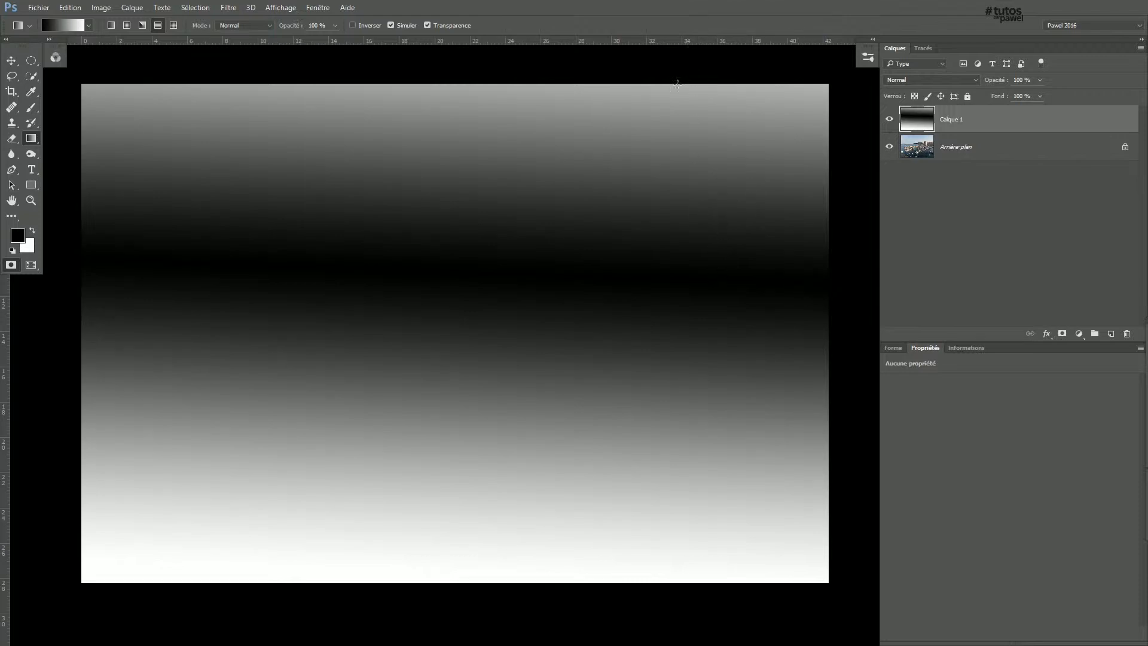
key(ctrl+z)
drag(442, 260, 452, 476)
key(ctrl+z)
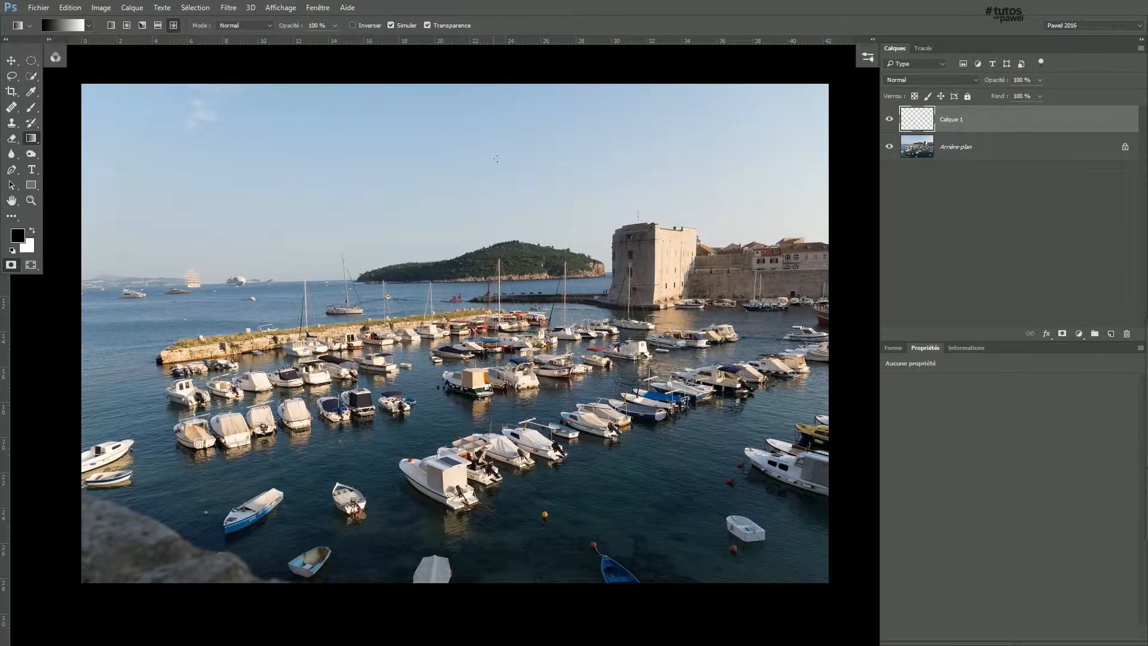
Choose the reflected gradient style and delete the empty test layer.
click(158, 26)
drag(917, 119, 1127, 333)
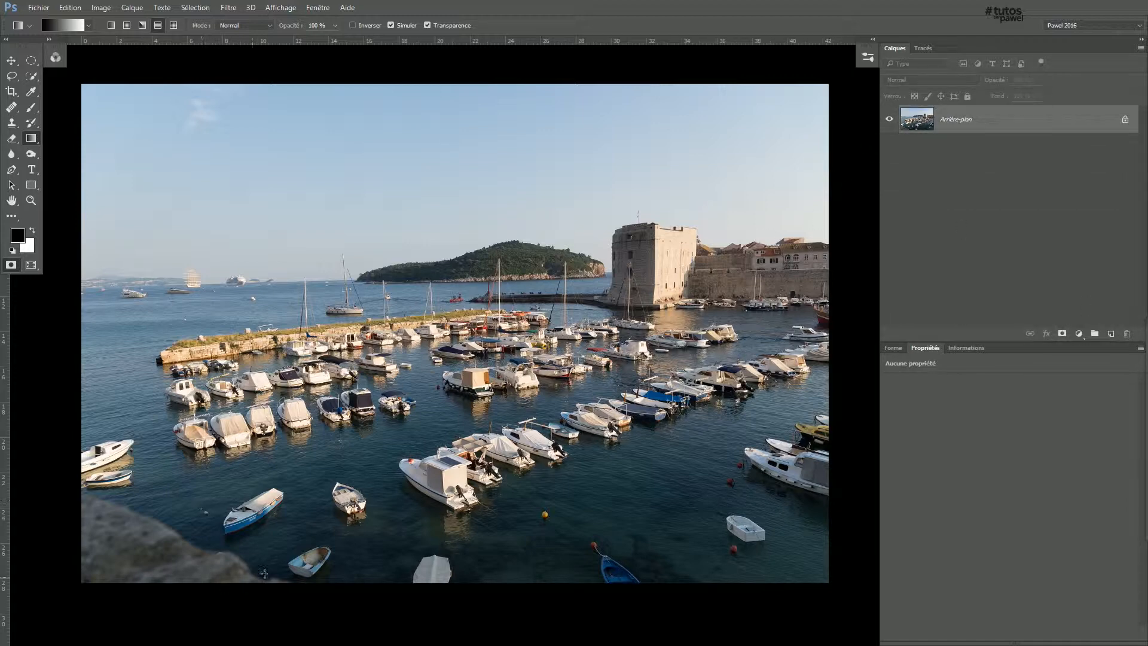
drag(446, 410, 543, 522)
key(ctrl+z)
Duplicate the background layer and leave Quick Mask mode.
drag(911, 123, 1111, 332)
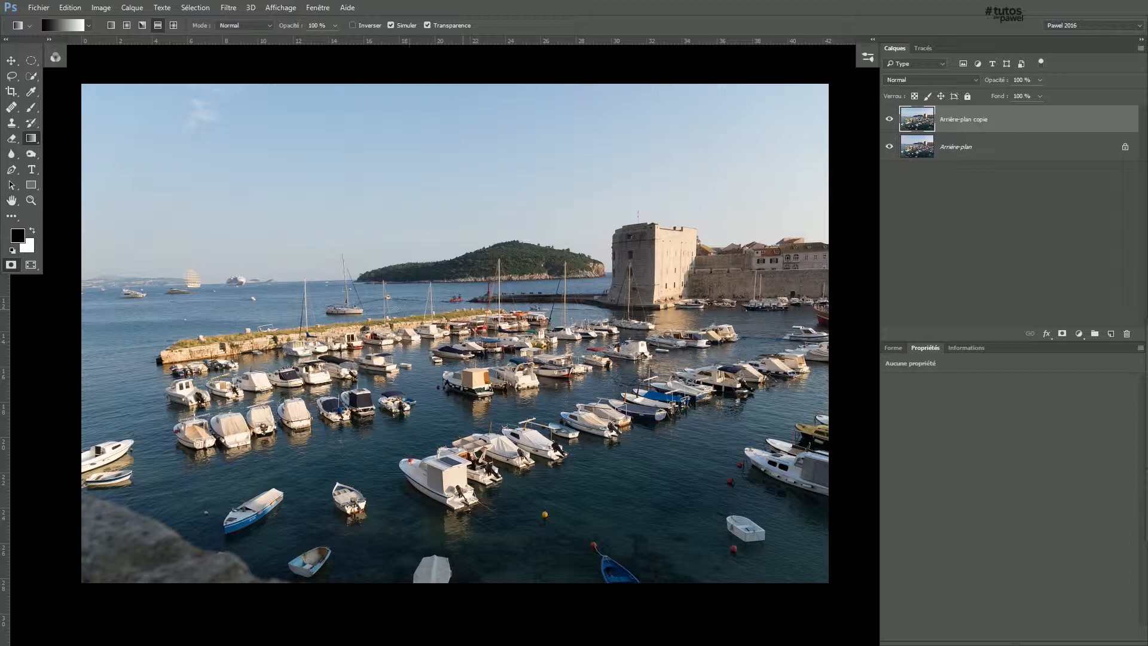
key(q)
key(q)
click(12, 265)
key(q)
click(12, 265)
Try a diagonal reflected gradient directly on the duplicated layer outside Quick Mask mode, and undo it.
click(158, 25)
drag(473, 392, 577, 532)
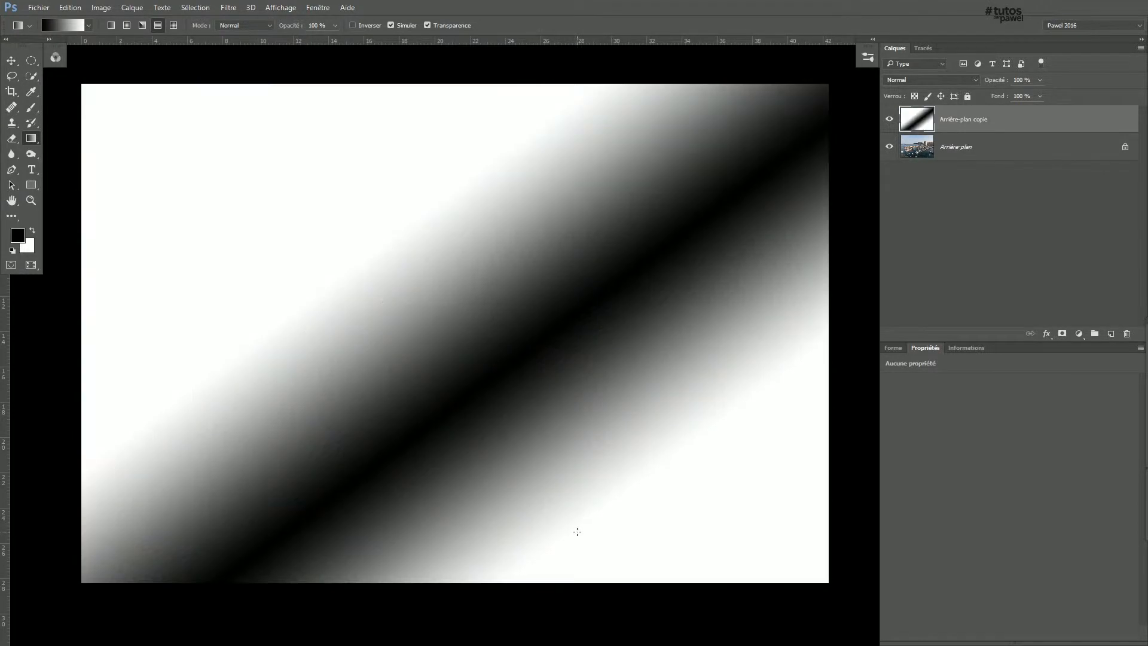
key(ctrl+z)
Enter Quick Mask mode and try diagonal reflected gradients of different widths over the moored boats, undoing each one.
key(q)
drag(502, 389, 556, 466)
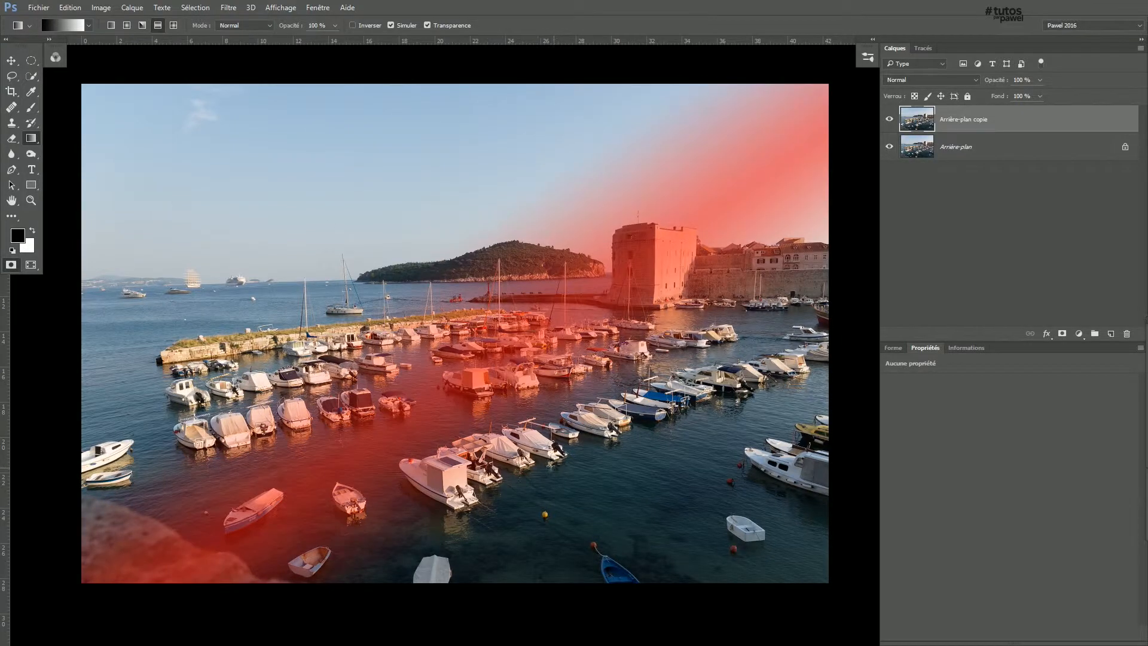
key(ctrl+z)
drag(483, 380, 565, 527)
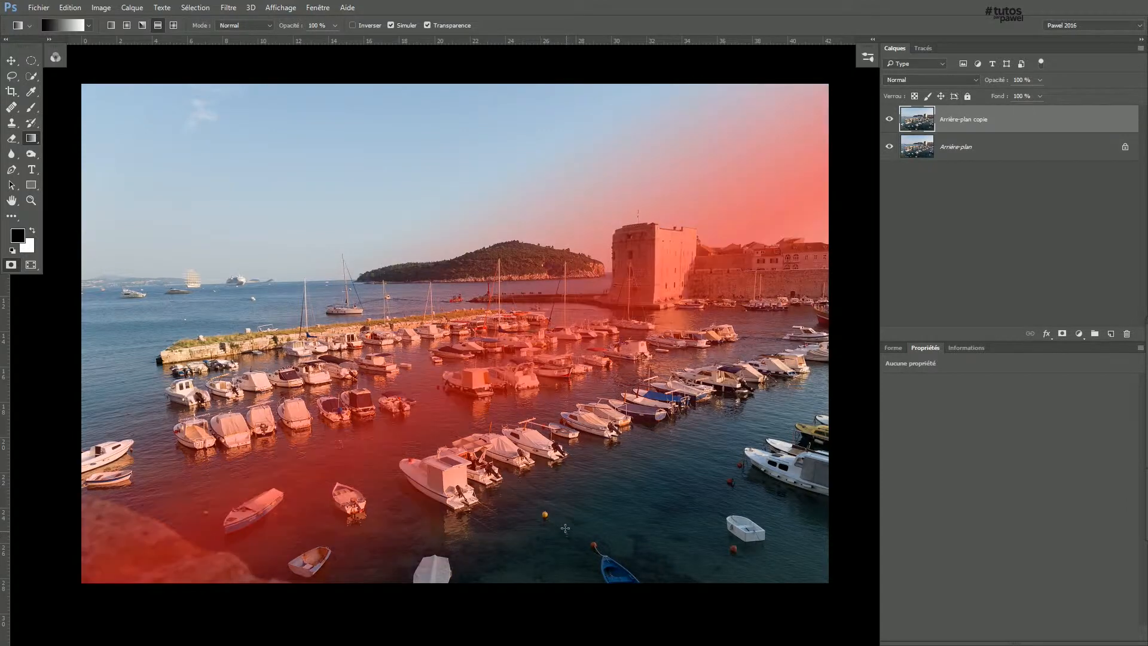
key(ctrl+z)
drag(483, 382, 544, 535)
key(ctrl+z)
Redraw the reflected gradient mask with varying widths, positions and angles across the harbor.
drag(512, 410, 552, 526)
drag(490, 405, 543, 577)
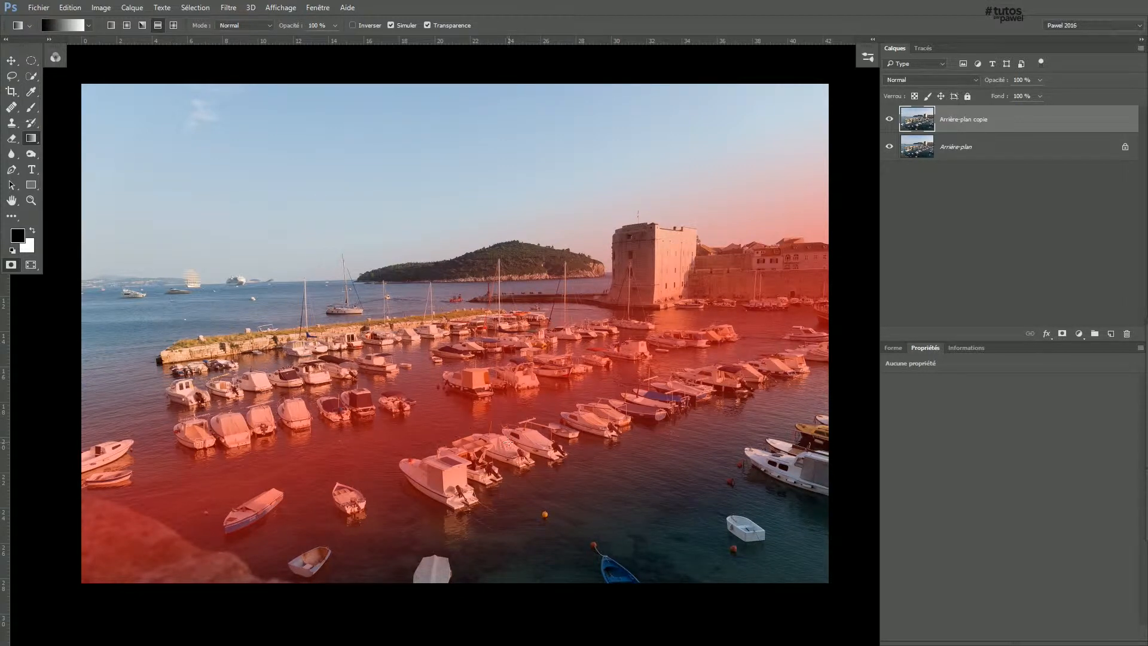
drag(467, 407, 550, 553)
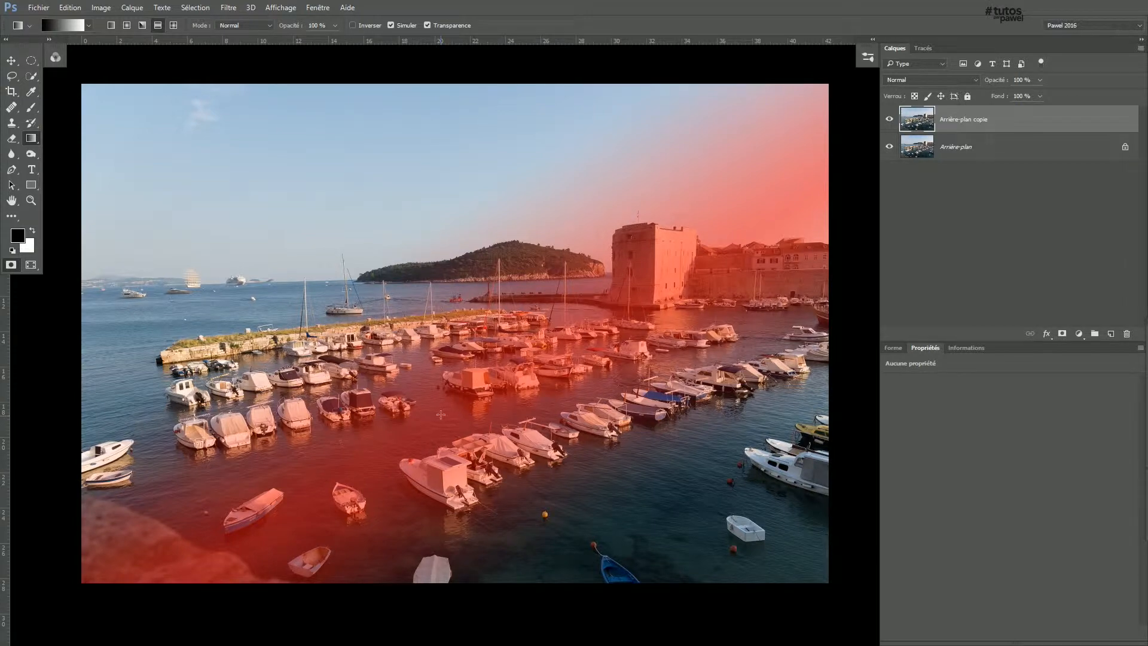
drag(442, 413, 412, 506)
drag(378, 348, 478, 242)
drag(466, 305, 302, 385)
drag(302, 392, 353, 360)
drag(449, 301, 372, 328)
Rotate the canvas view to 112° and draw a wide reflected gradient mask along the foreground row of boats.
drag(12, 201, 77, 216)
drag(502, 233, 647, 284)
drag(683, 319, 695, 324)
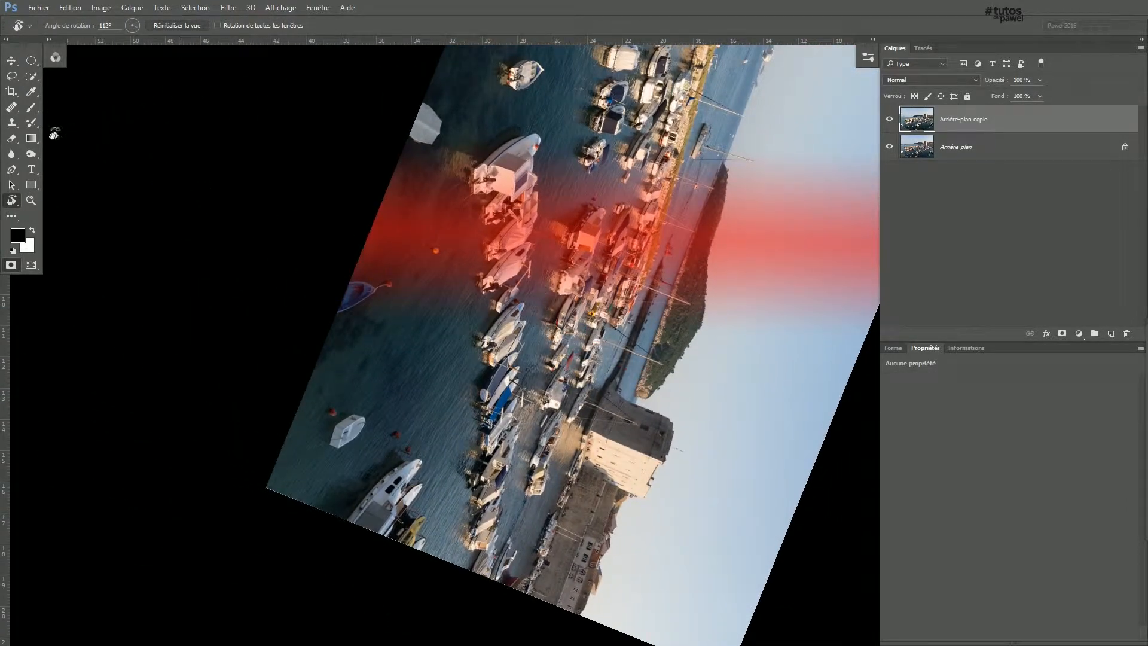
click(31, 138)
drag(474, 311, 564, 311)
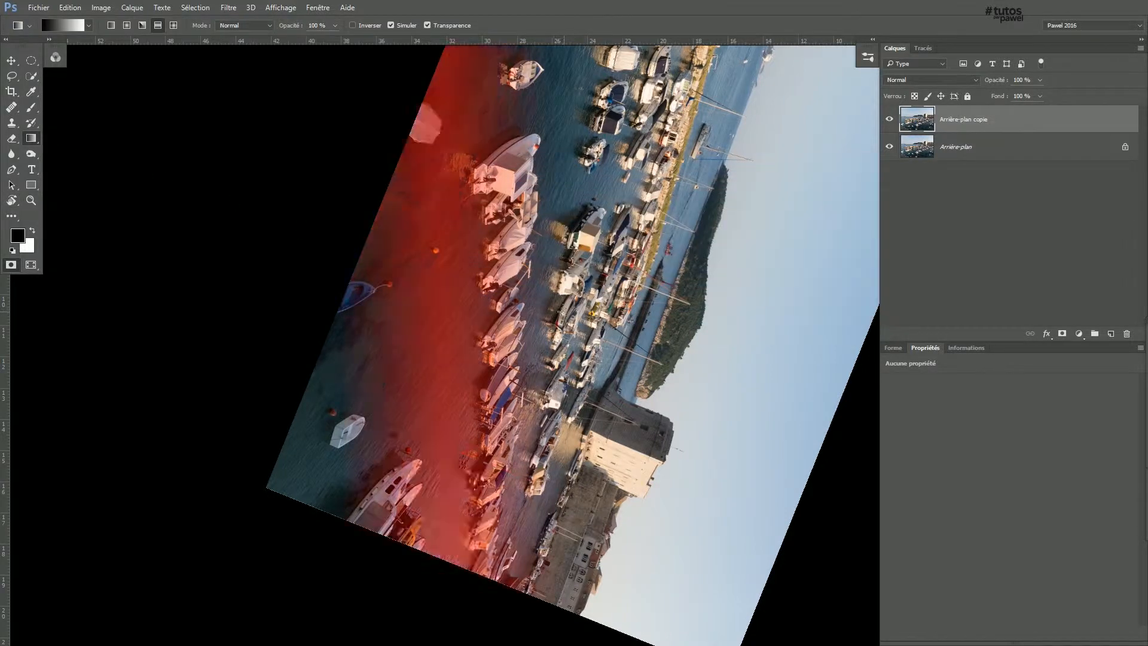
drag(483, 300, 589, 298)
drag(489, 291, 631, 291)
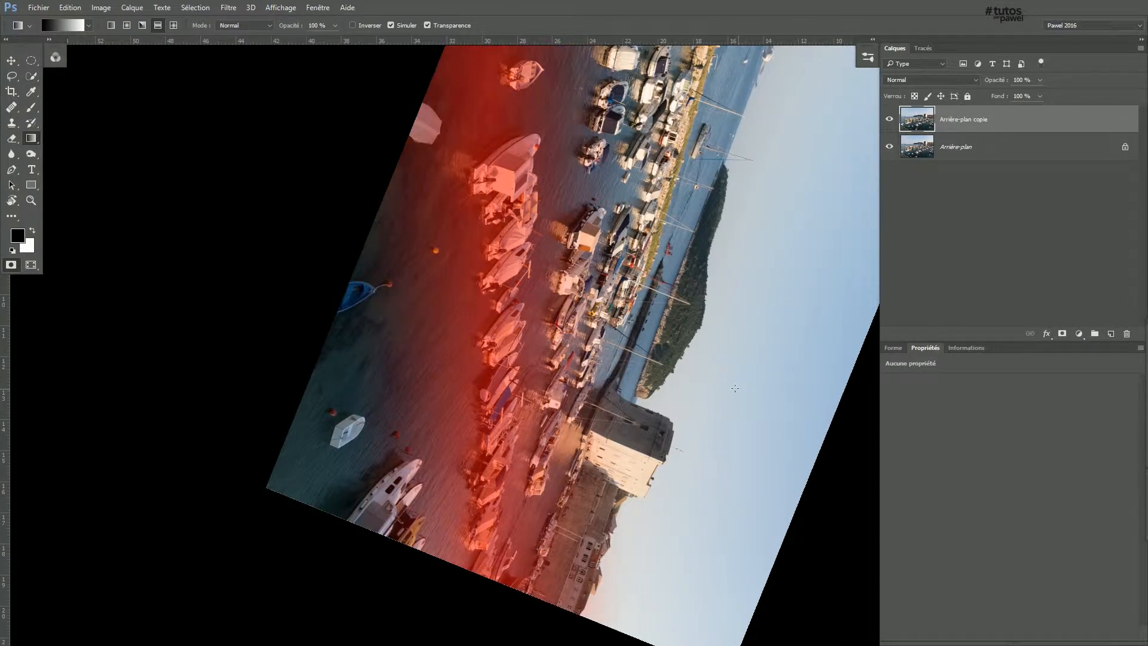
Reset the view rotation to 0° and exit Quick Mask mode to turn the gradient mask into a selection.
click(11, 202)
key(Escape)
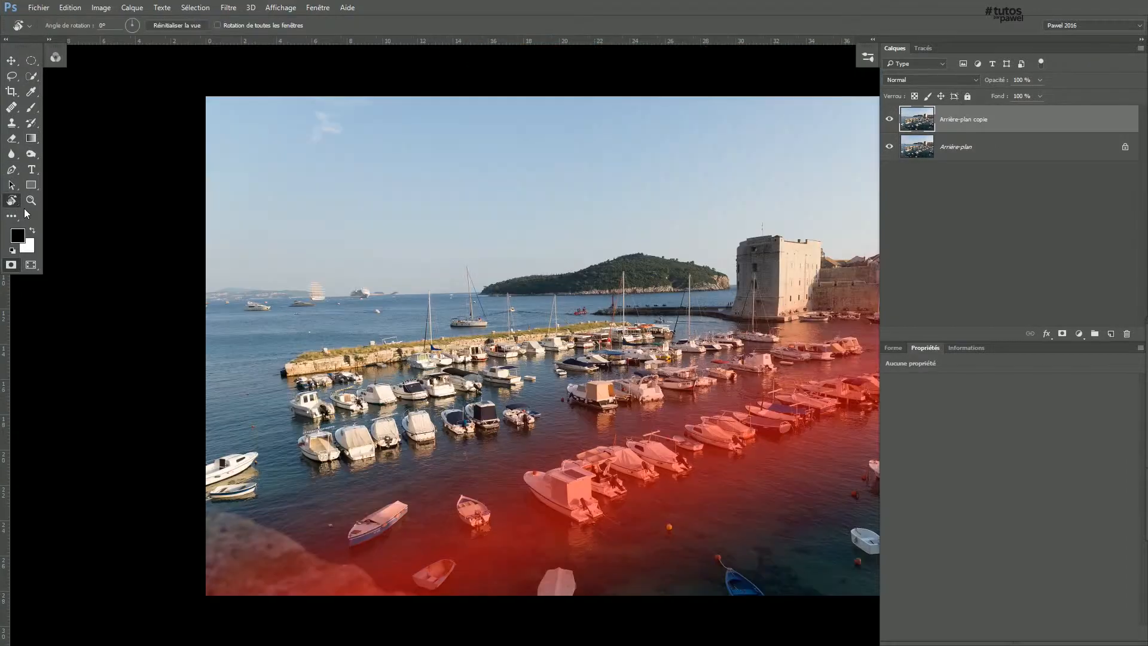
right_click(13, 202)
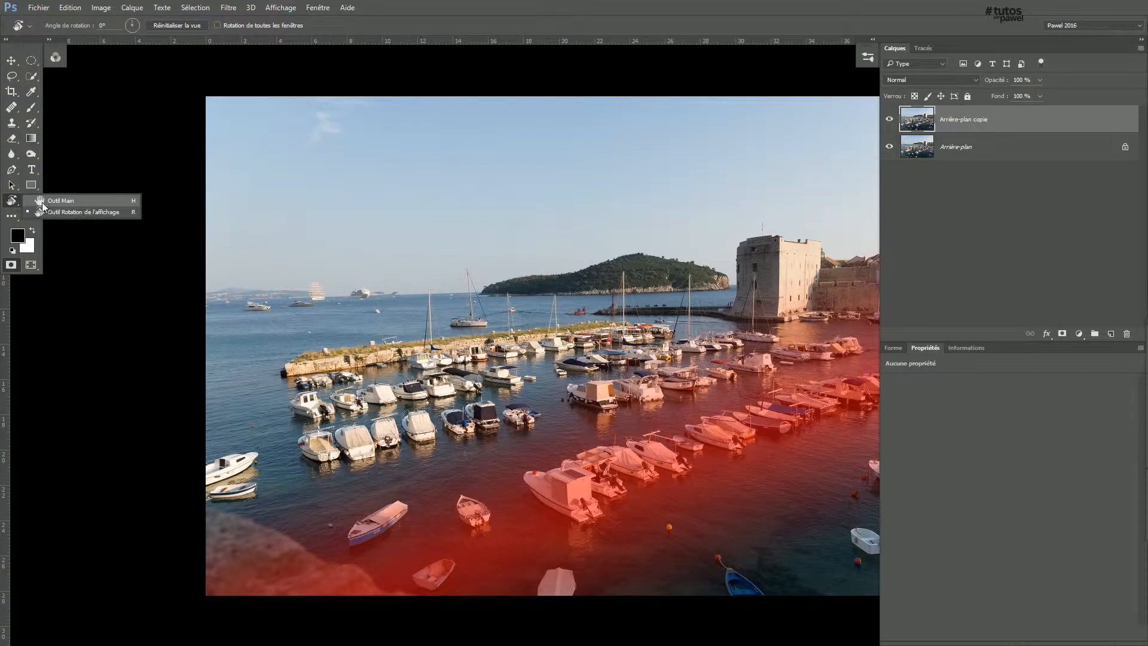
click(55, 200)
right_click(12, 201)
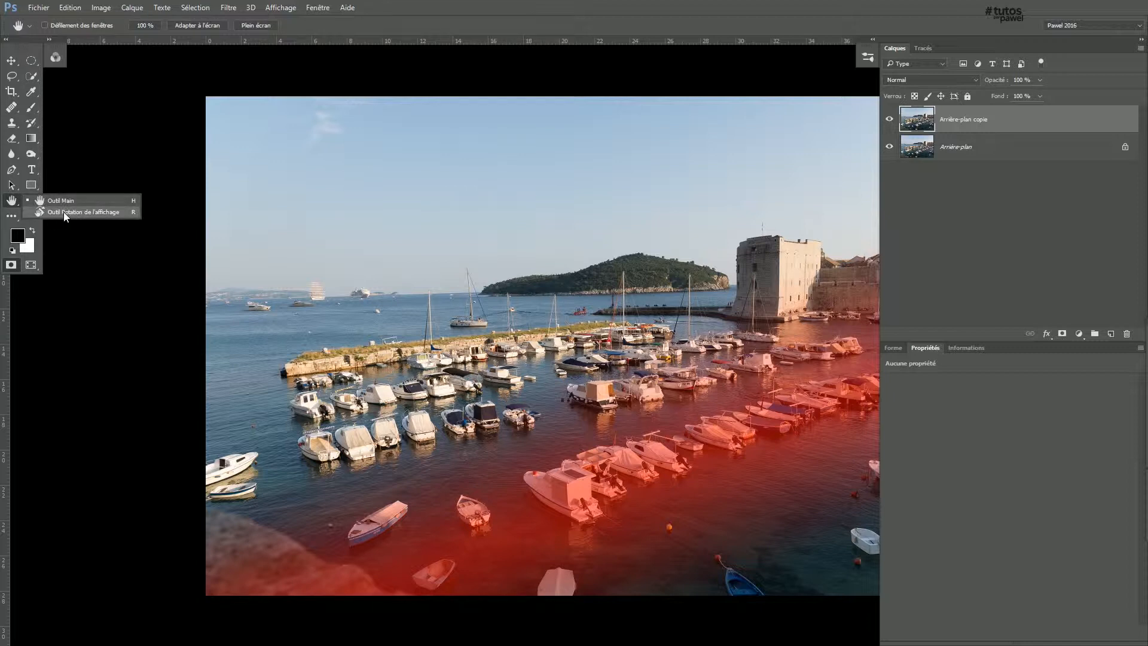
click(65, 211)
drag(666, 464, 513, 407)
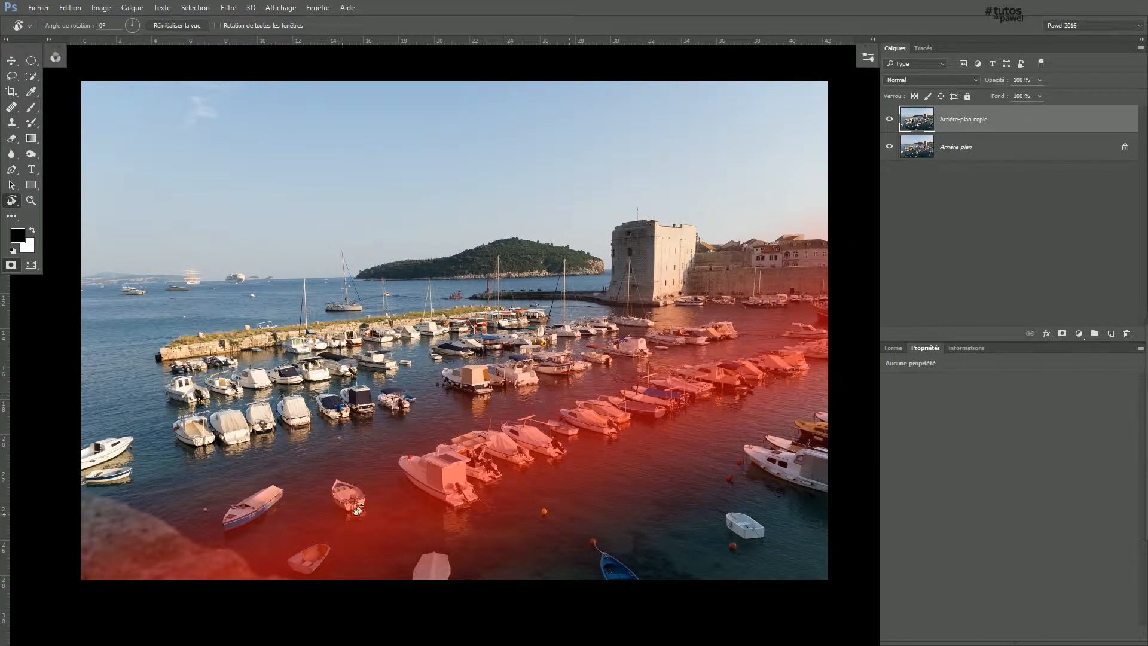
click(10, 266)
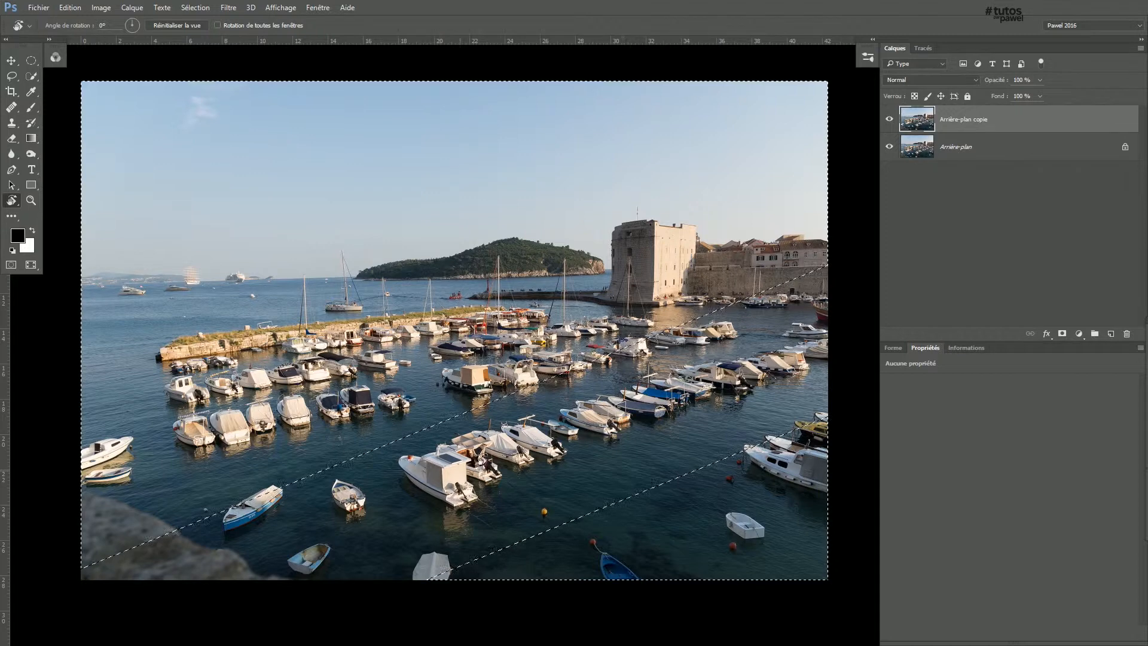
Open the Lens Blur filter on the duplicated layer with the depth source set to Sans.
click(228, 9)
mouse_move(243, 179)
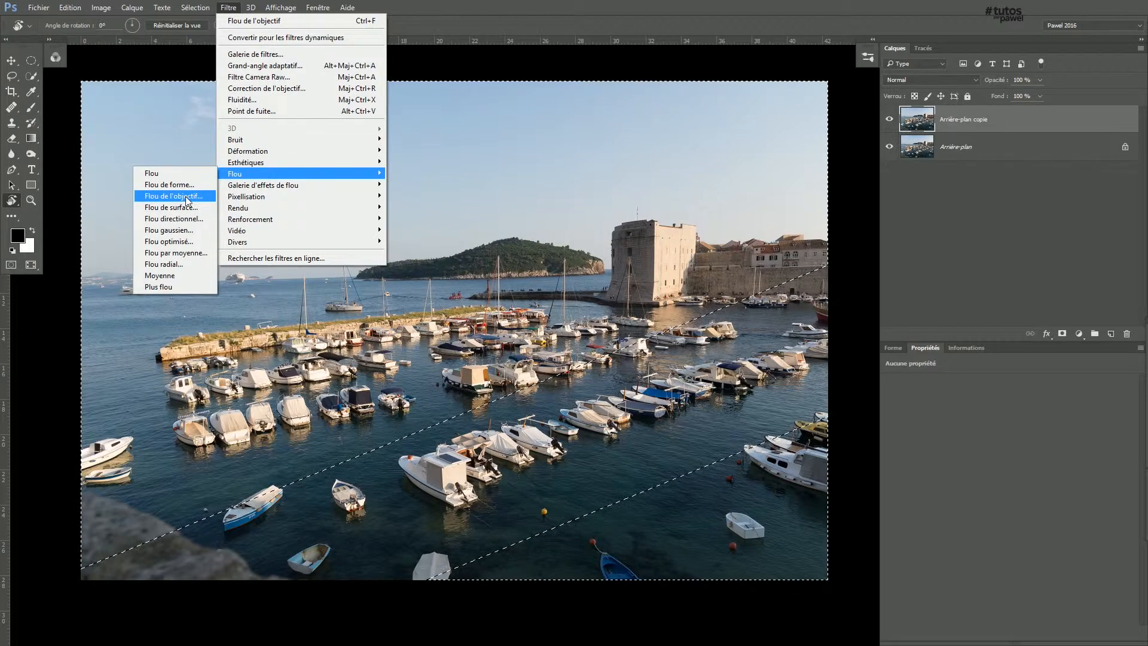
click(186, 197)
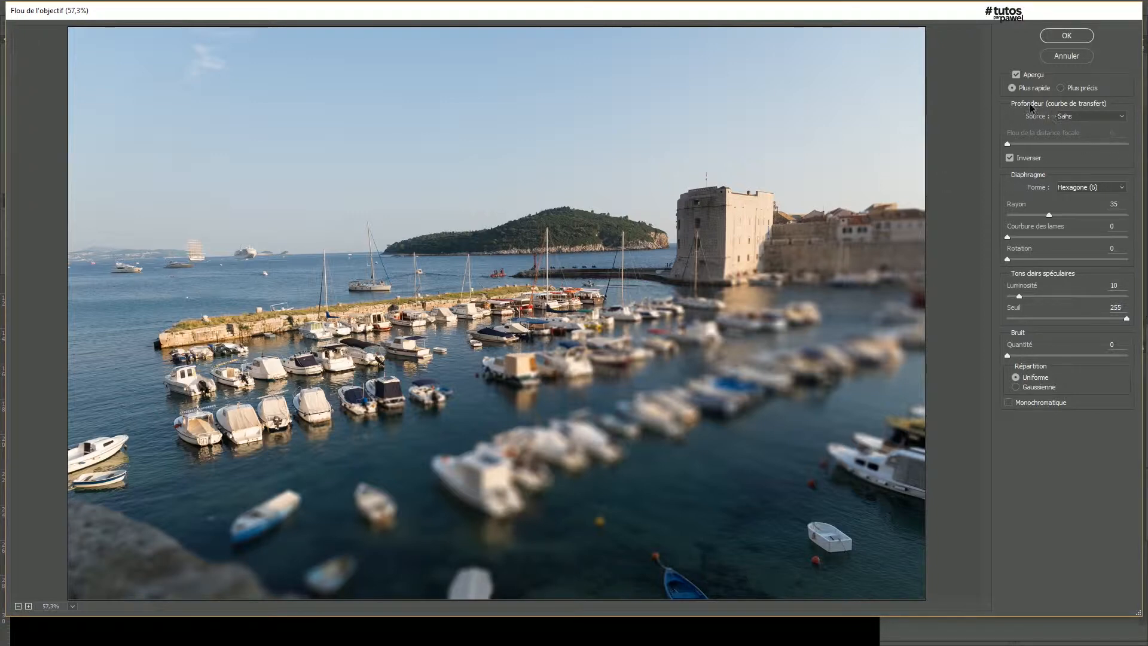
click(1081, 117)
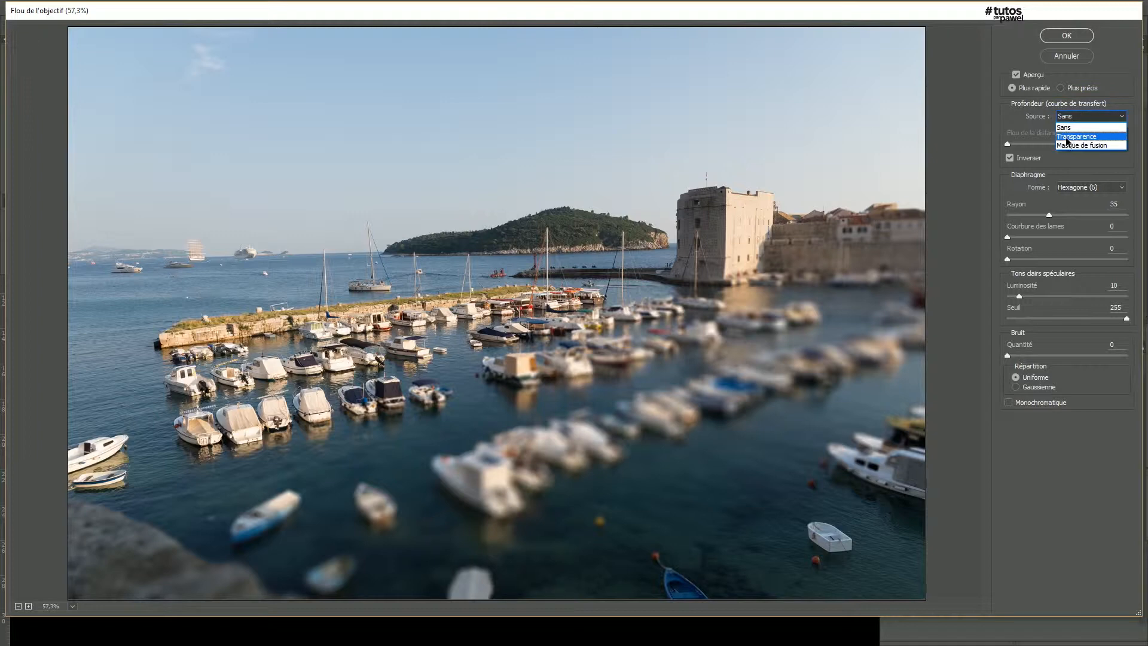
click(1067, 128)
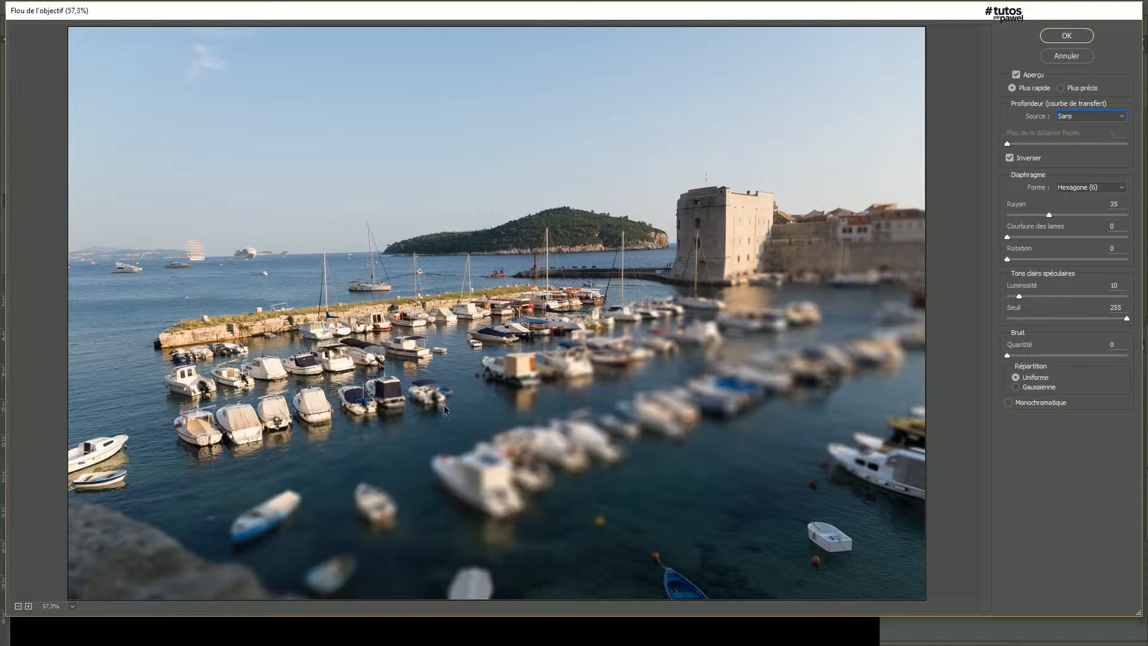
Turn off Inverser, set the blur's Rayon to 57, and apply the Lens Blur.
click(1010, 157)
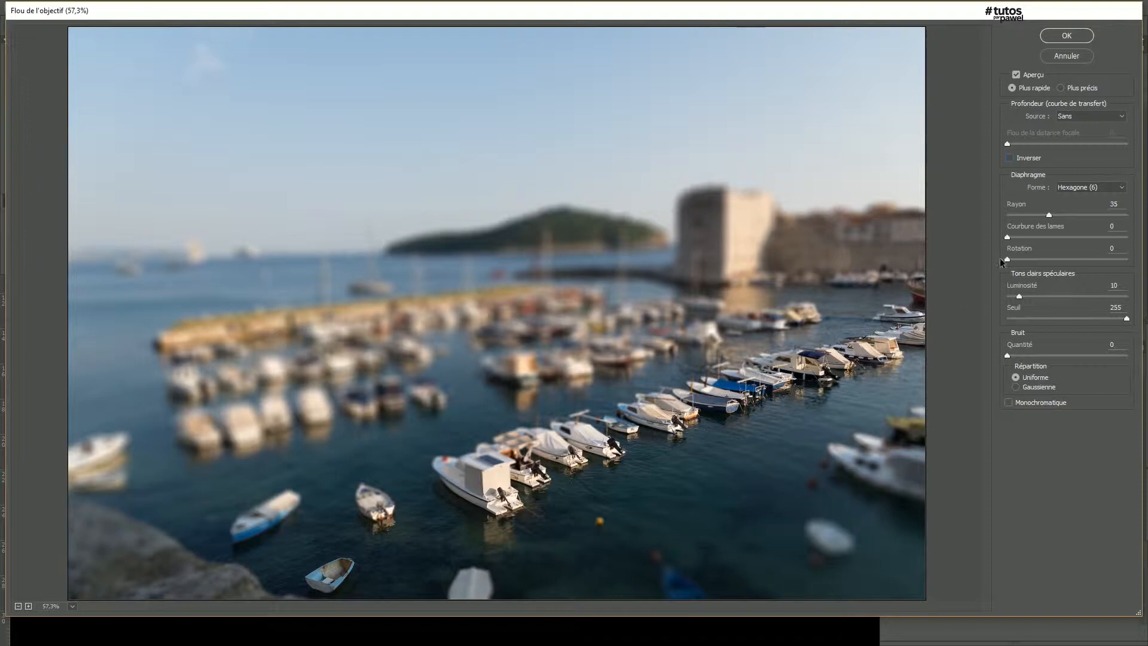
drag(1052, 213, 1057, 213)
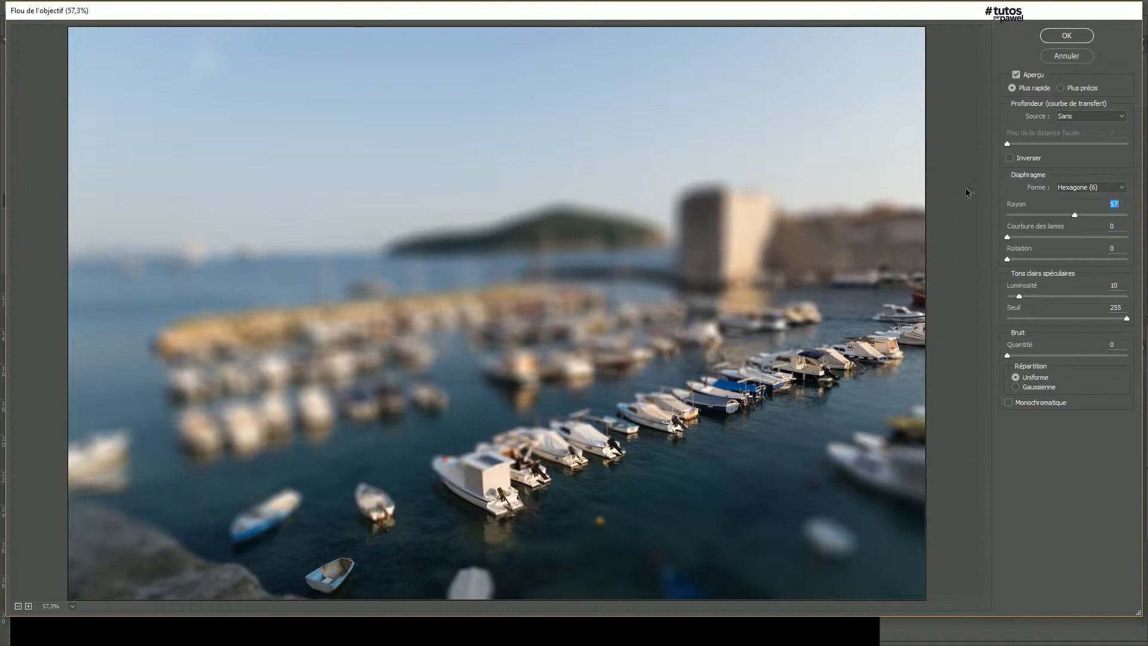
click(1066, 37)
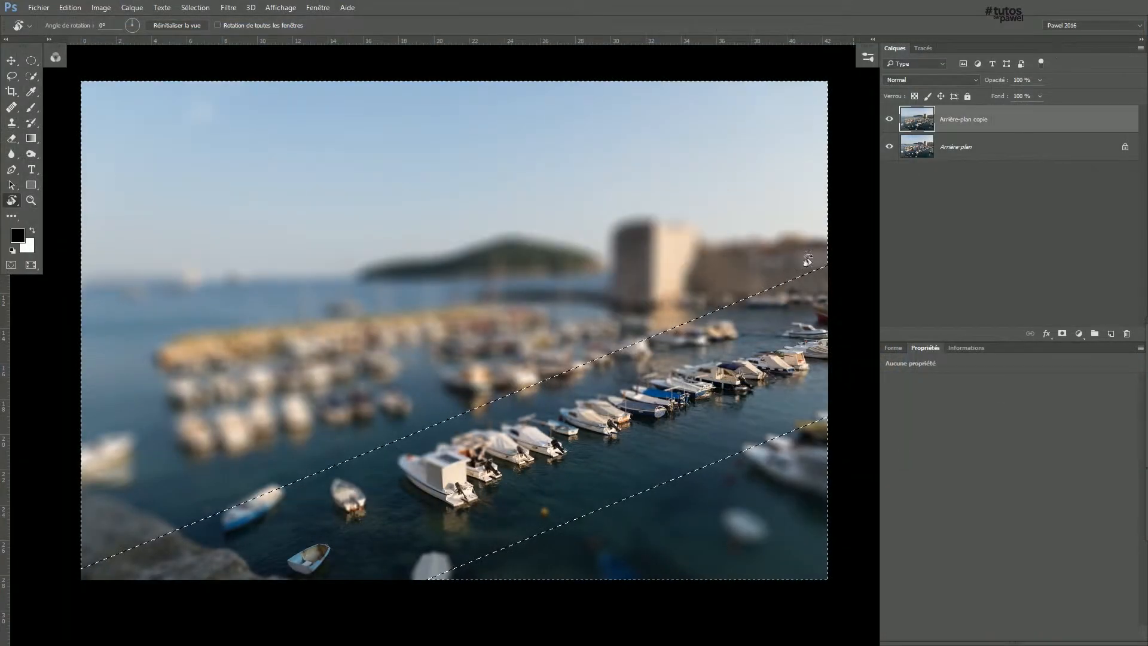
Clear the selection and place the blurred layer copy in a group.
key(ctrl+d)
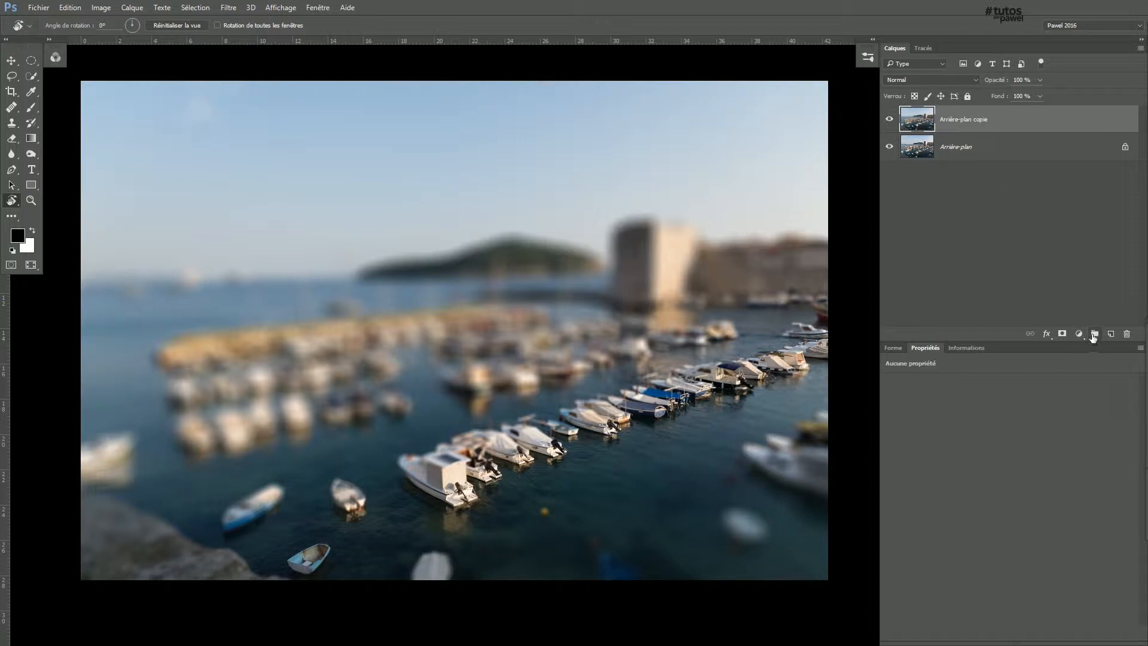
drag(1093, 331, 1094, 332)
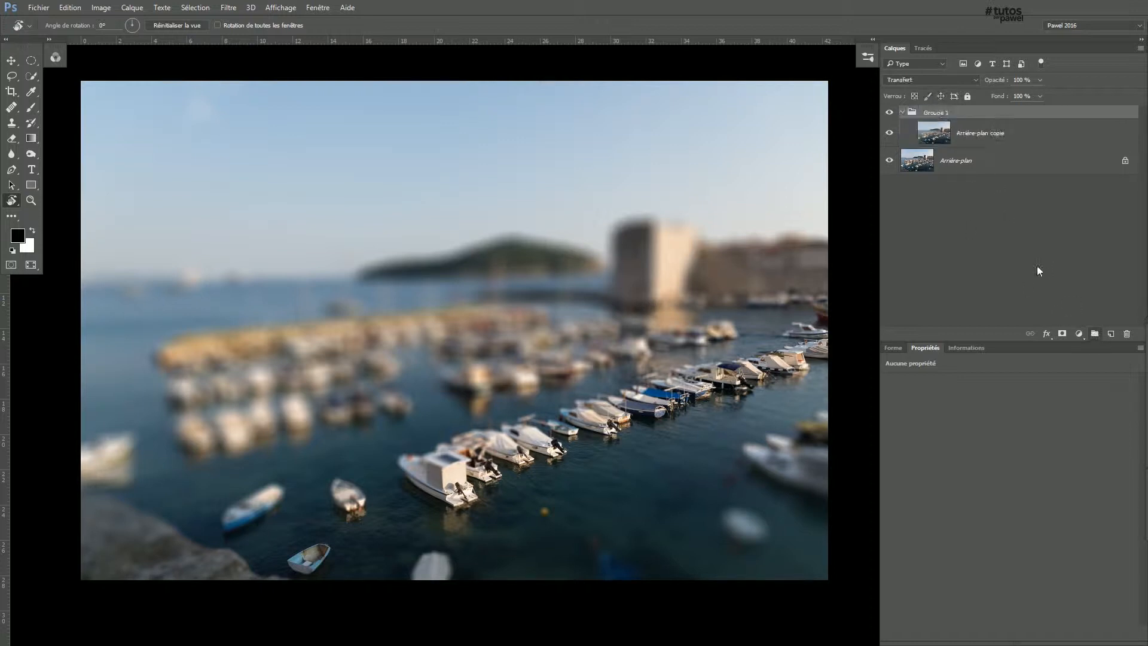
Name the group maquette and add a Teinte/Saturation adjustment above the blurred layer copy with Saturation at +31.
double_click(936, 112)
text(maquette)
click(939, 136)
click(1078, 333)
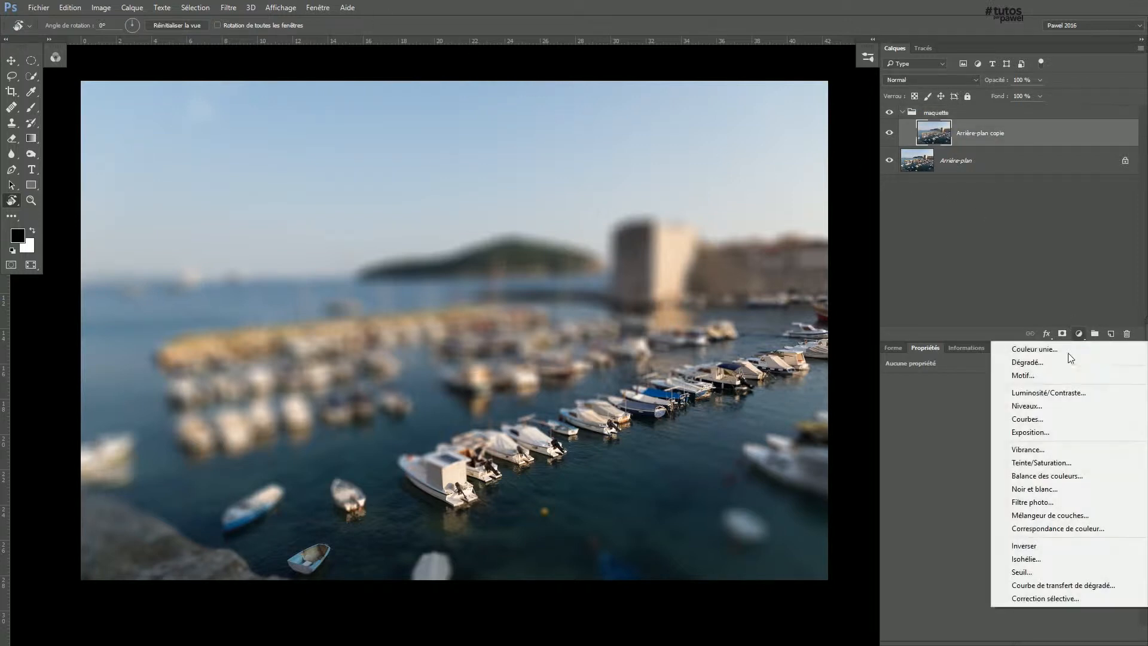
click(1031, 464)
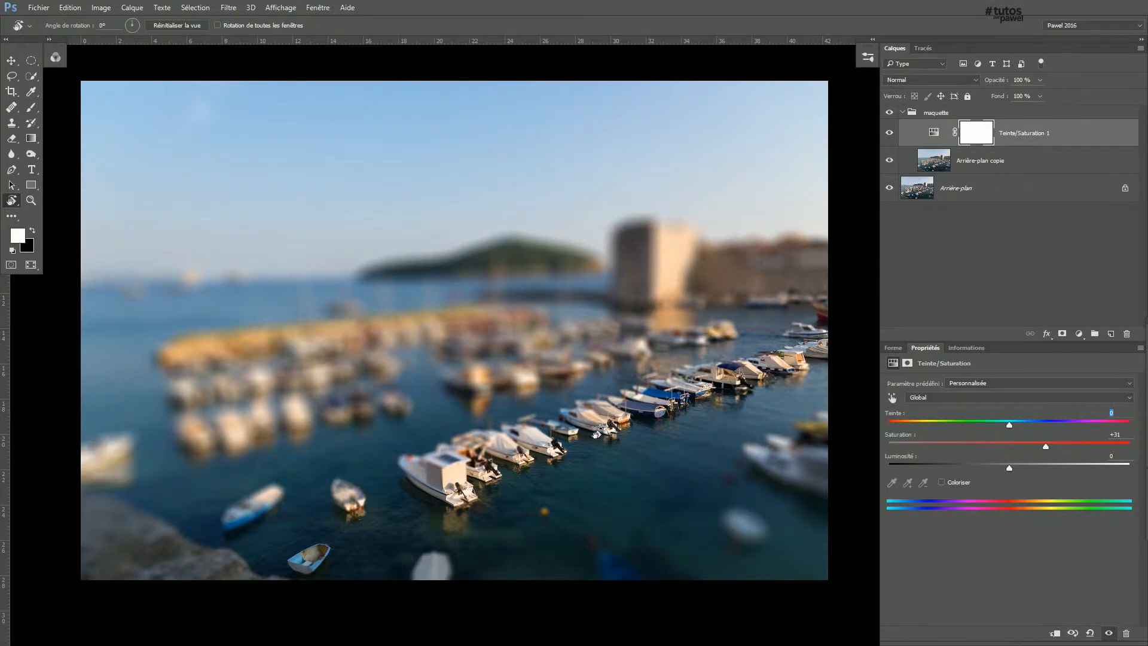
Collapse the maquette group and toggle its visibility to compare the effect with the original harbor photo.
click(909, 113)
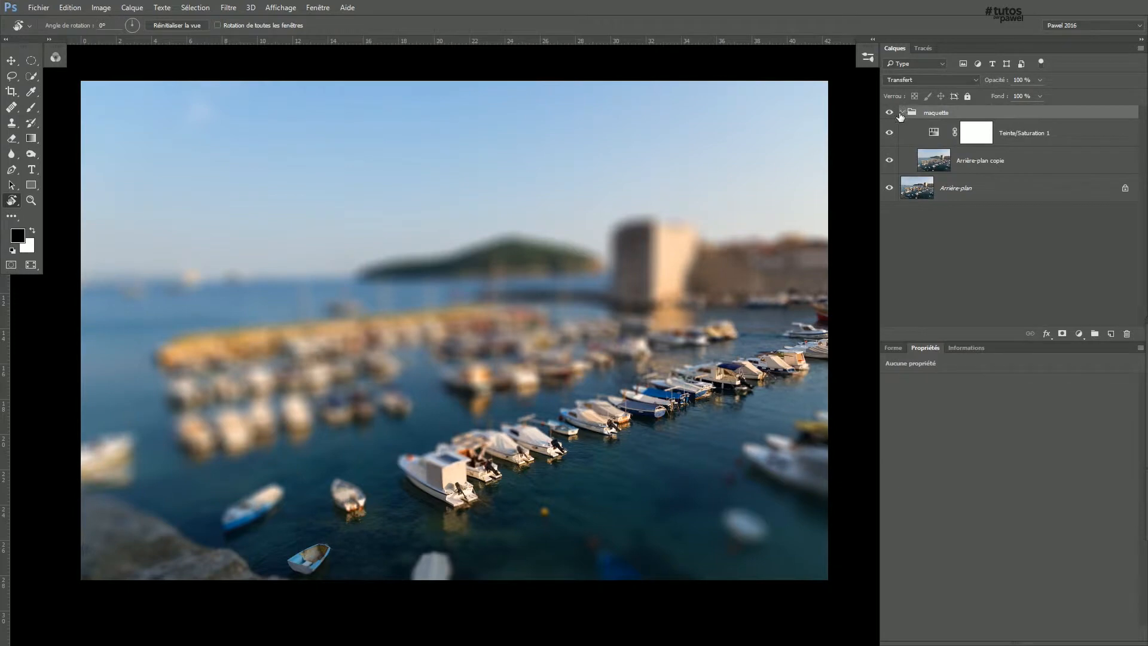
click(902, 112)
click(890, 112)
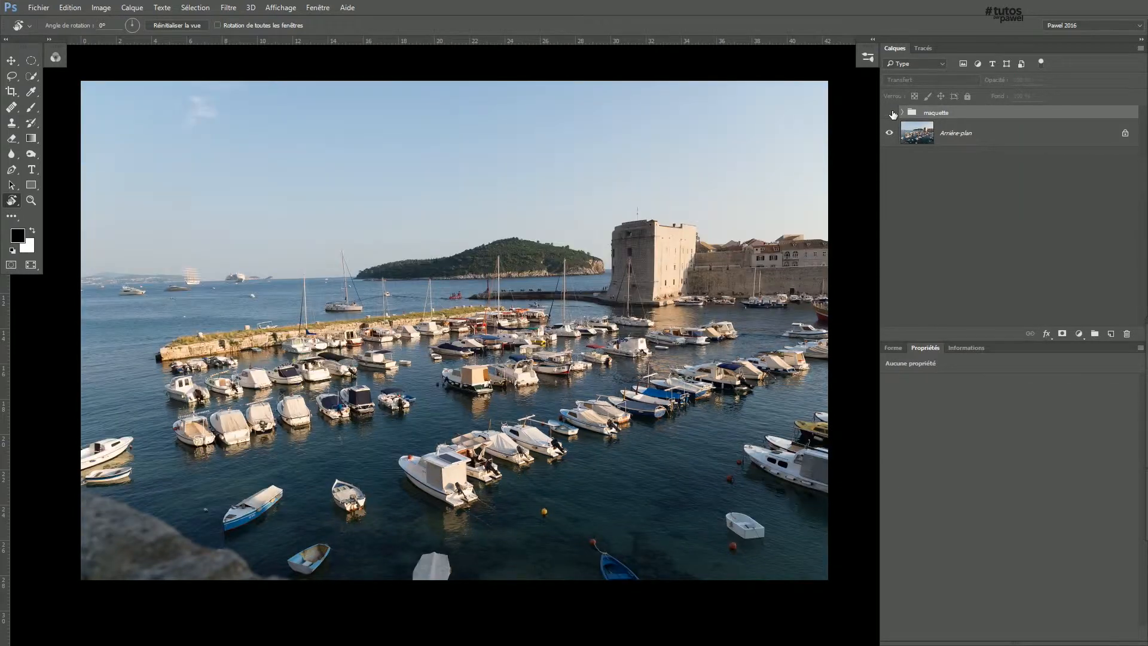
click(889, 113)
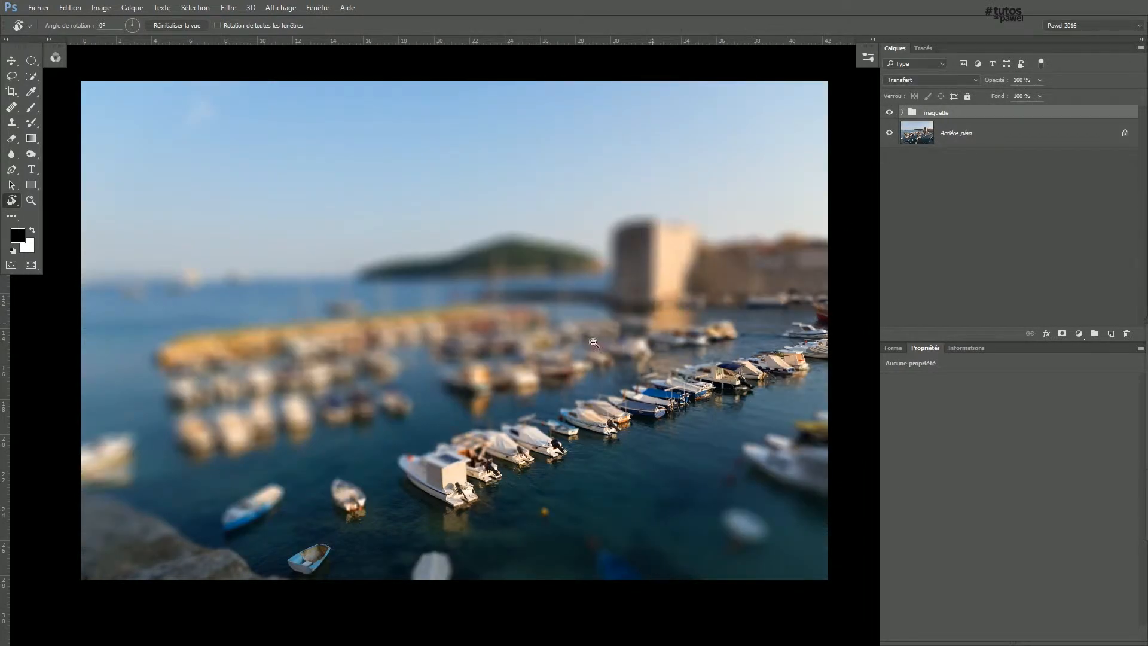
alt+click(573, 363)
click(574, 426)
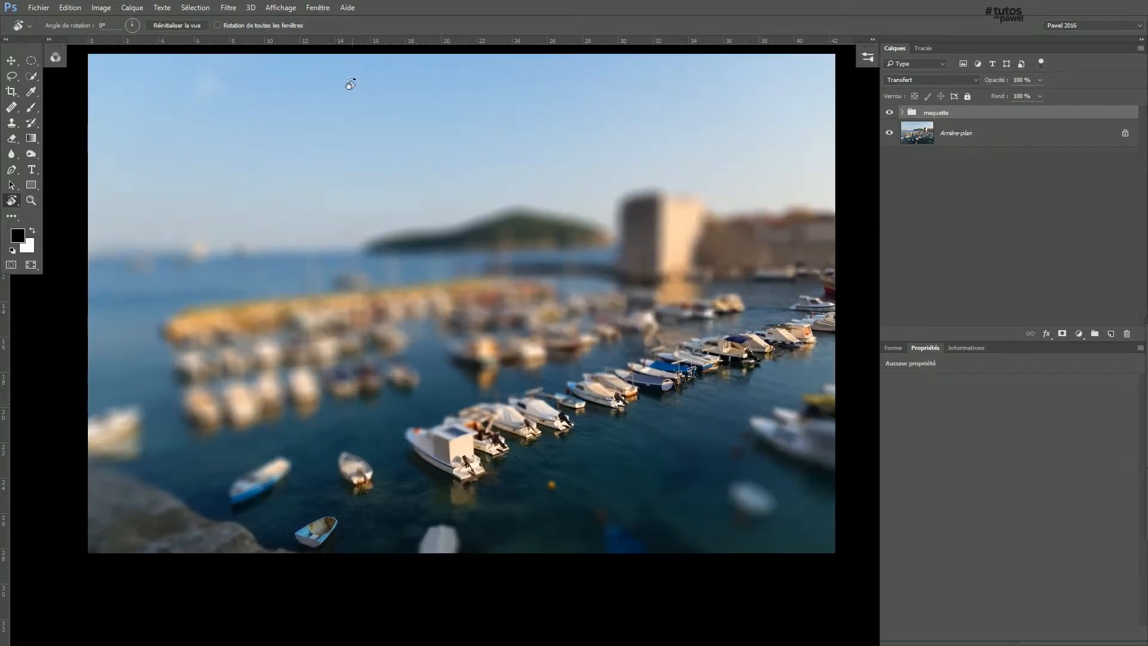
Switch to the open beach photo POD_5915.NEF and duplicate its background layer.
click(318, 7)
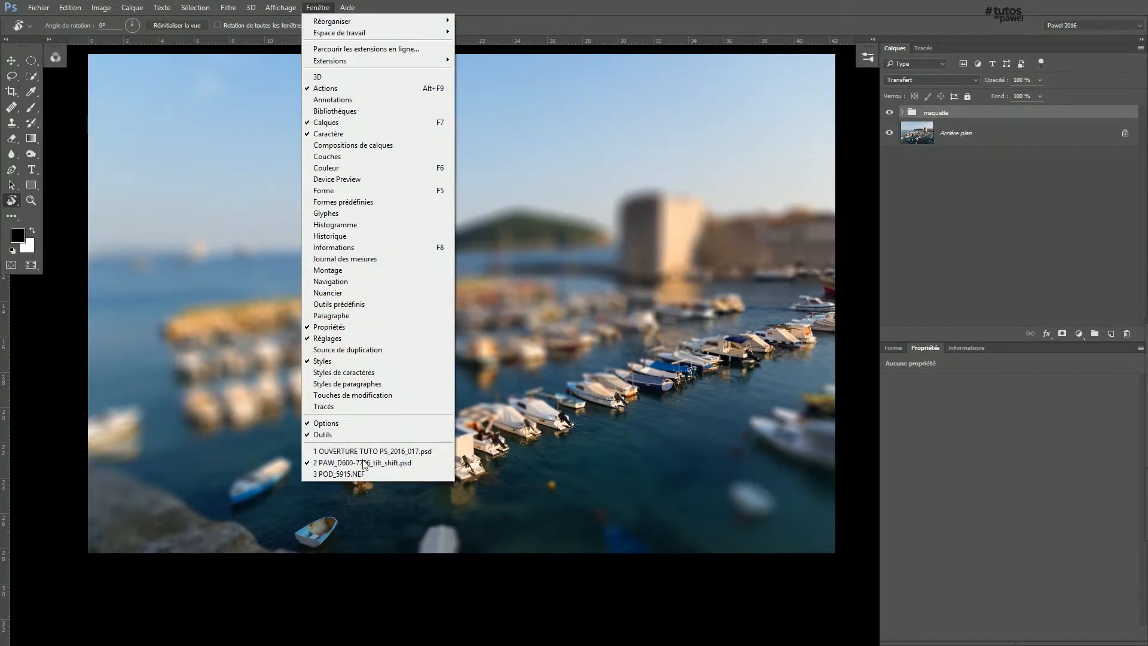
click(341, 474)
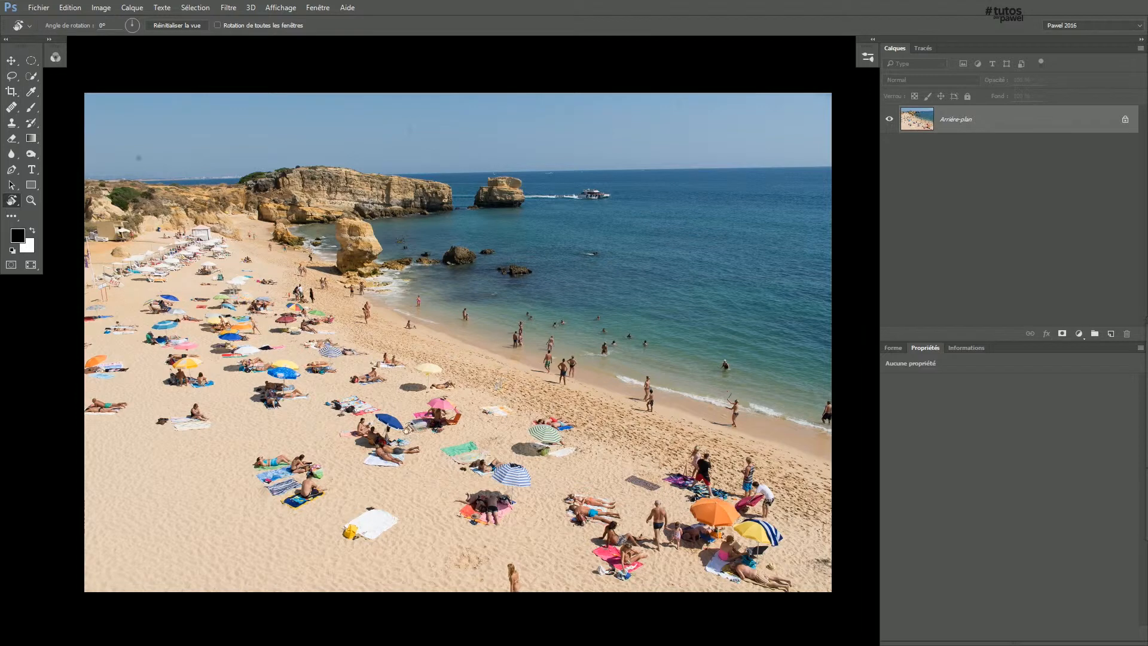
click(32, 139)
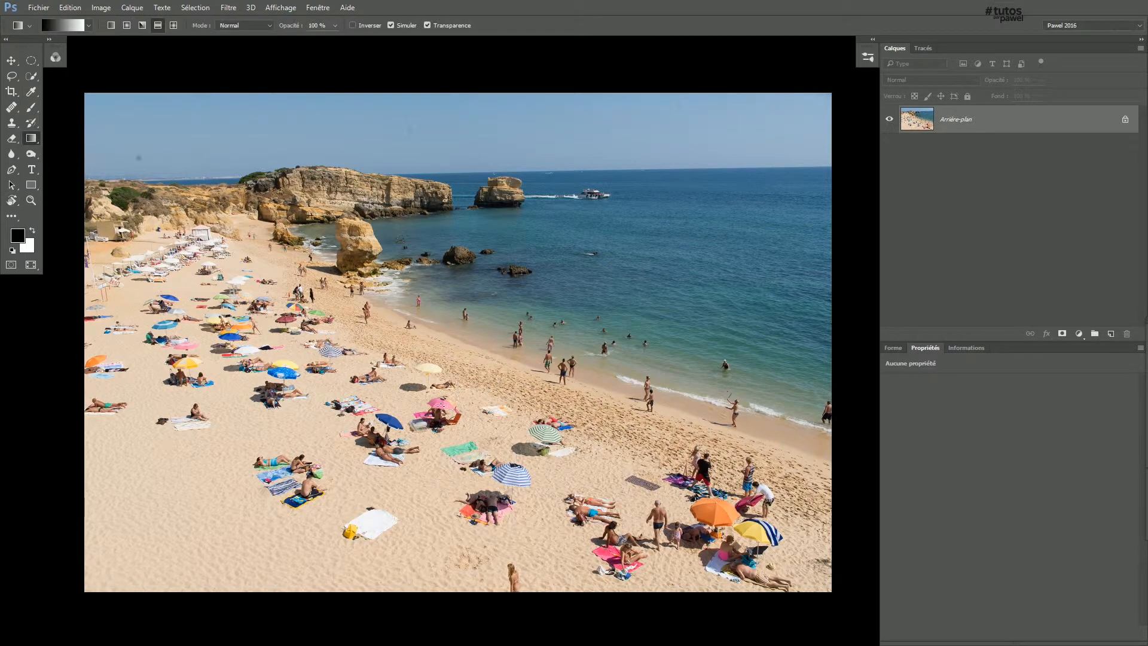
click(31, 108)
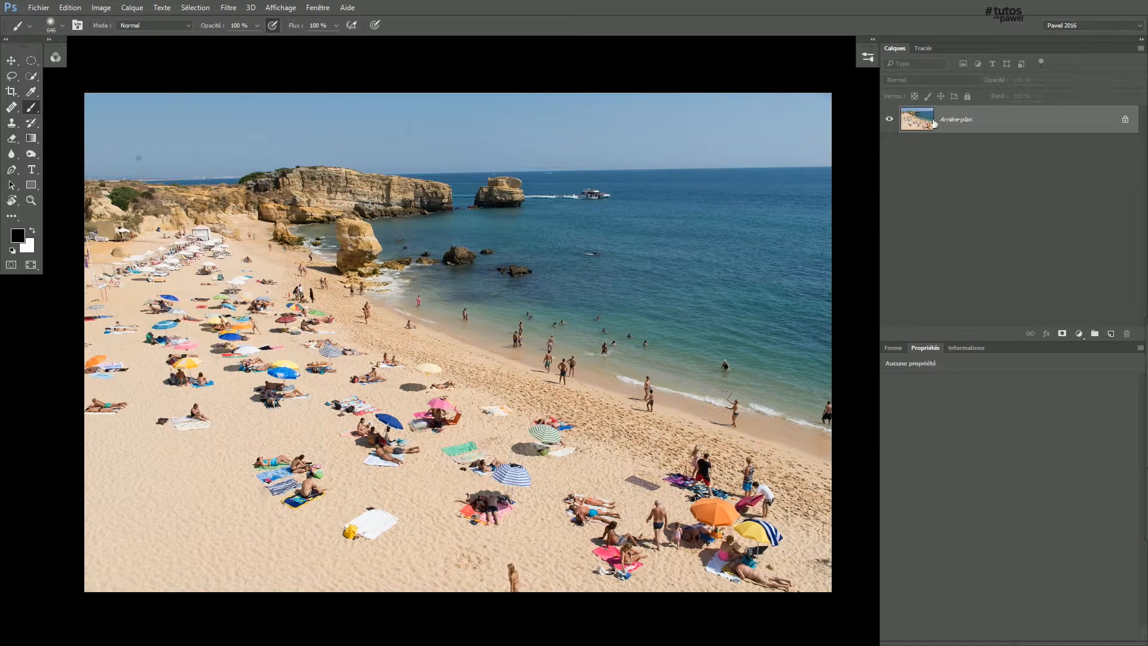
drag(918, 123, 1111, 334)
Enter Quick Mask mode and set up the Brush tool with a large soft tip of 726 px.
mouse_move(381, 410)
mouse_down()
mouse_move(402, 397)
mouse_move(360, 387)
mouse_move(375, 377)
mouse_up()
drag(505, 426, 435, 435)
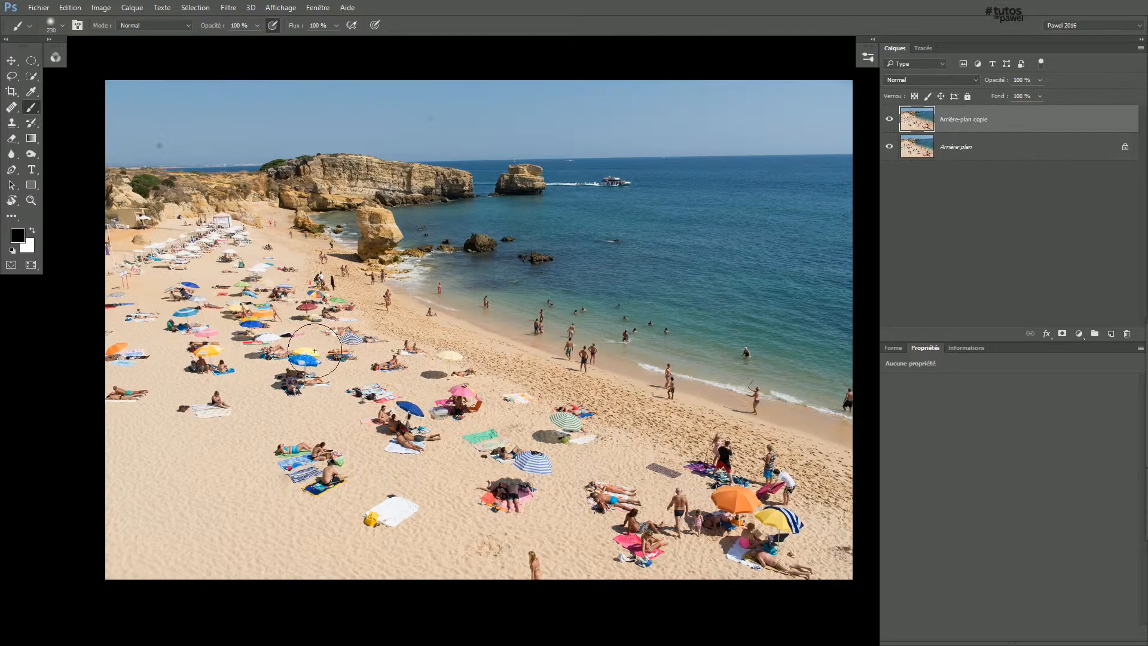
mouse_move(523, 460)
mouse_down()
mouse_move(609, 493)
mouse_move(570, 464)
mouse_move(588, 473)
mouse_up()
alt+click(587, 474)
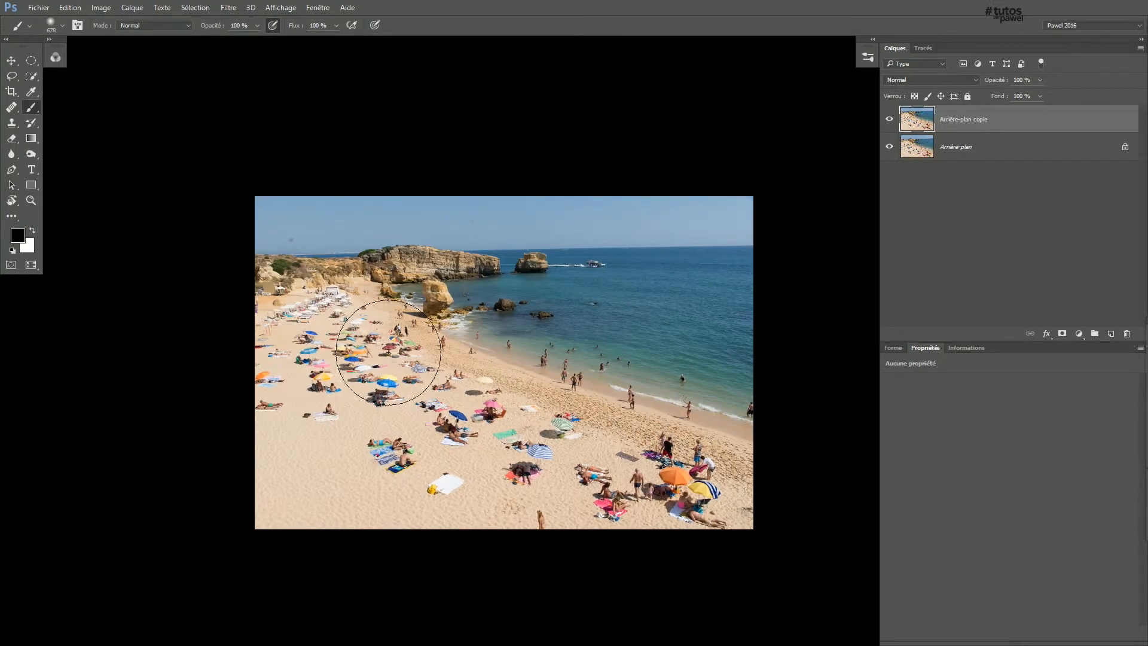
click(12, 264)
right_click(34, 108)
click(70, 110)
click(62, 25)
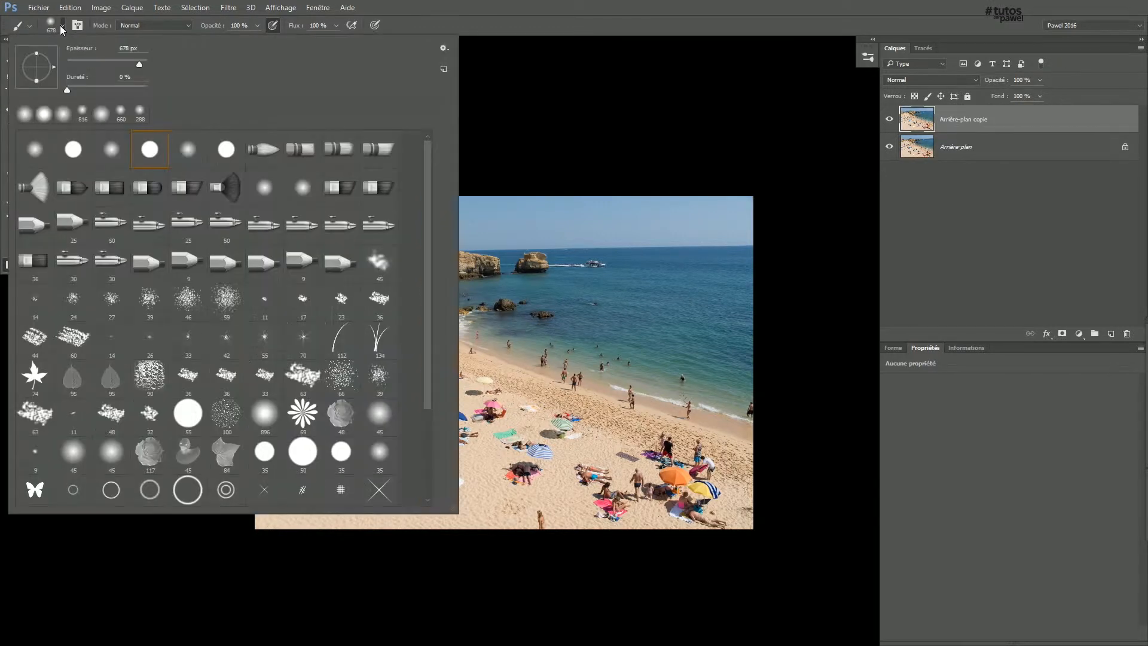
click(506, 28)
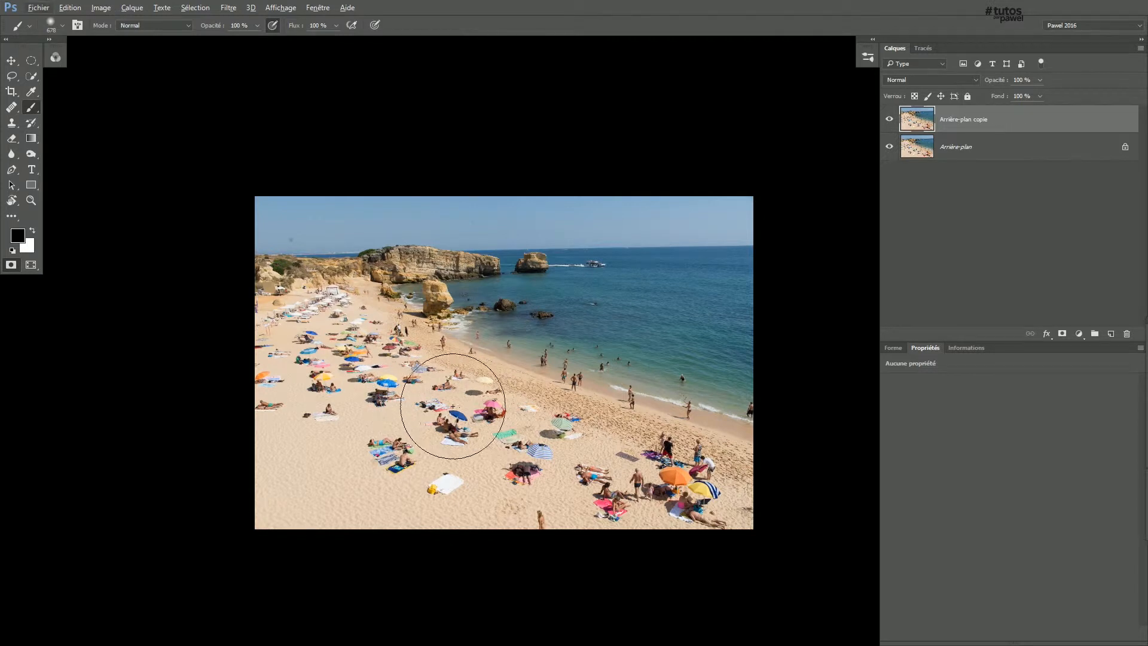
drag(453, 404, 443, 406)
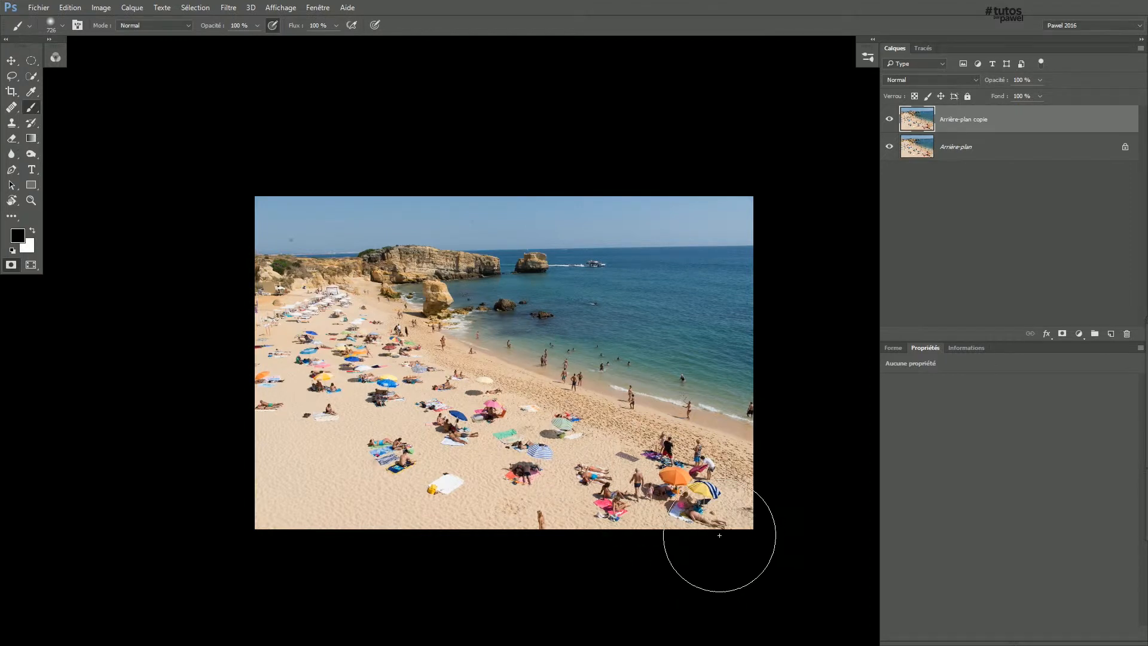
Paint a straight diagonal Quick Mask band across the crowded beach and exit Quick Mask mode to get the selection.
click(761, 553)
drag(762, 553, 740, 546)
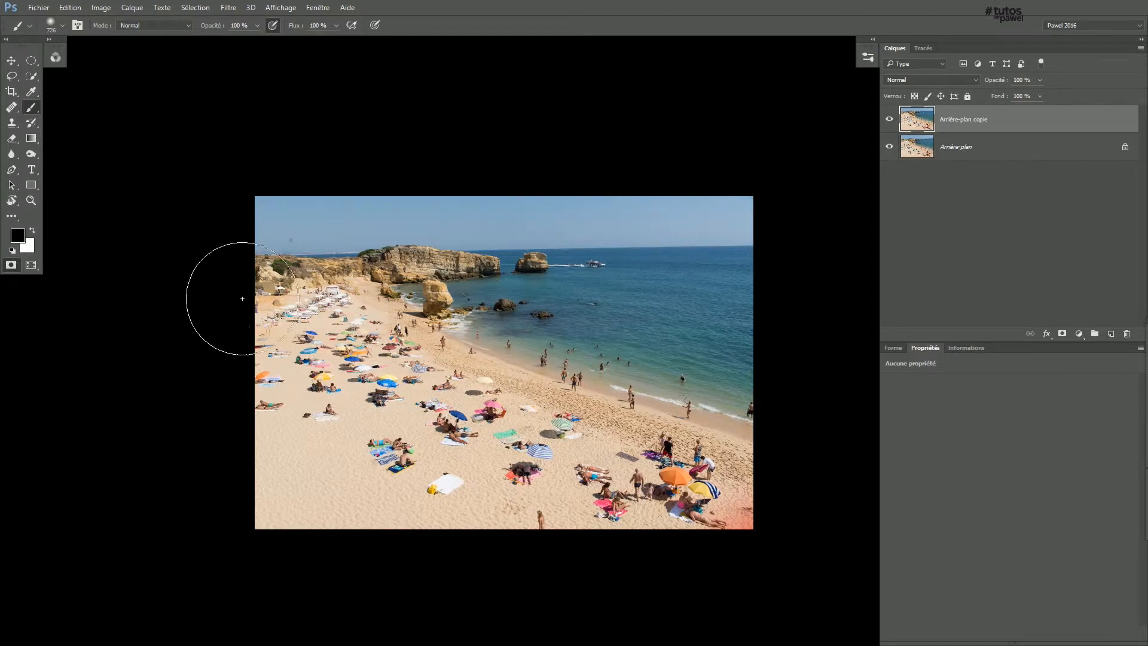
shift+click(192, 238)
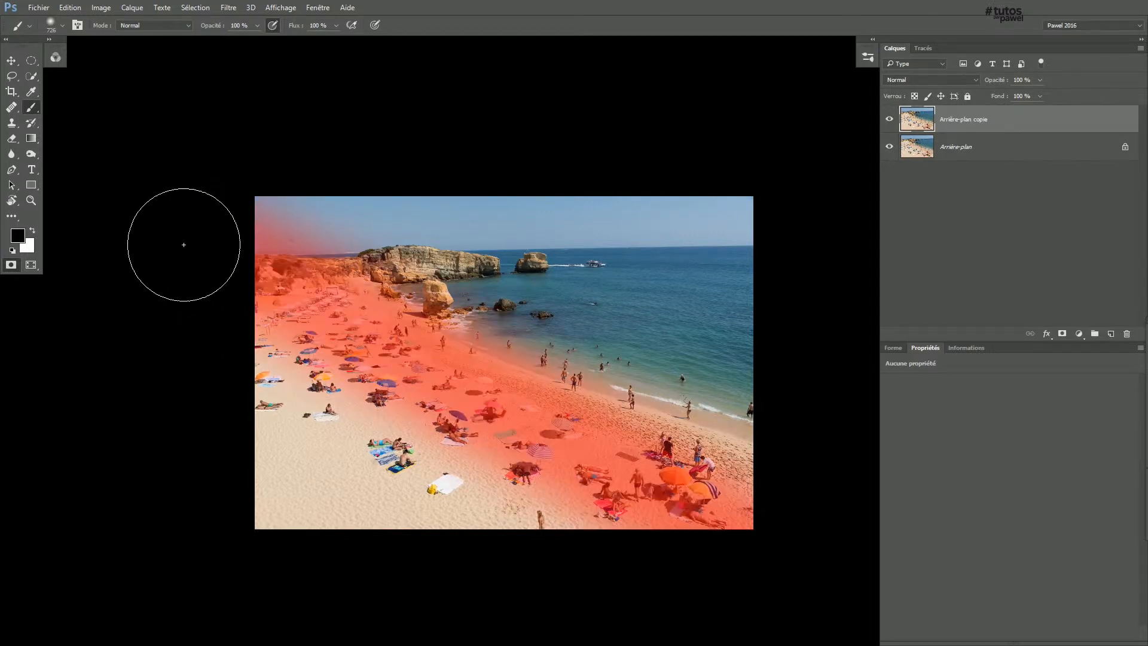
key(q)
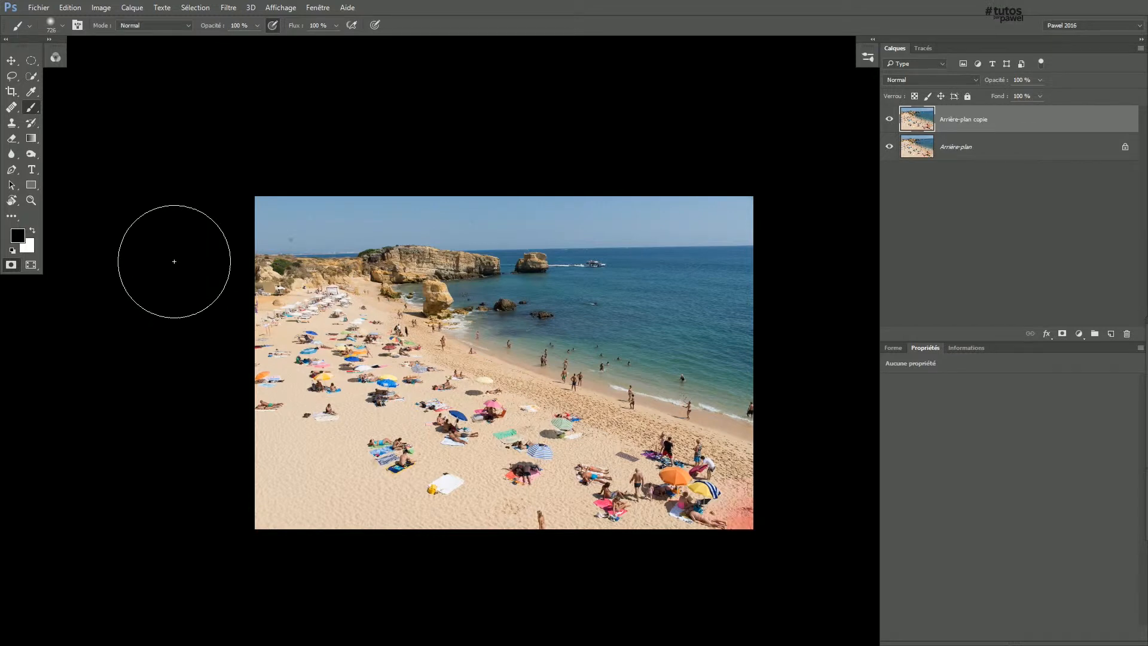
key(q)
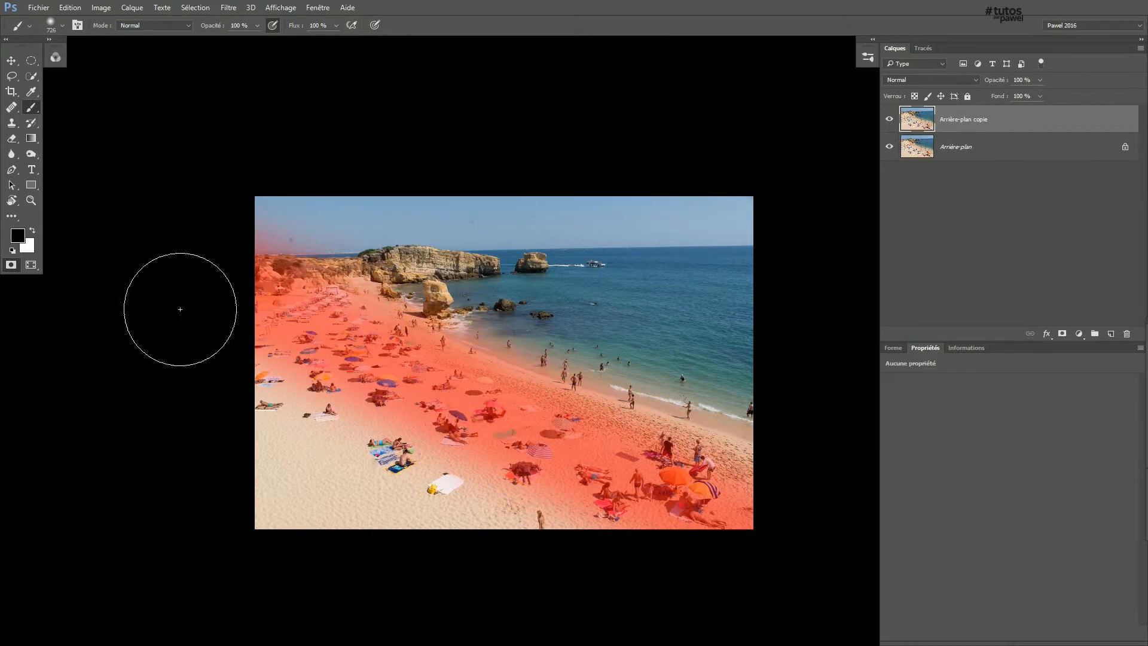
key(q)
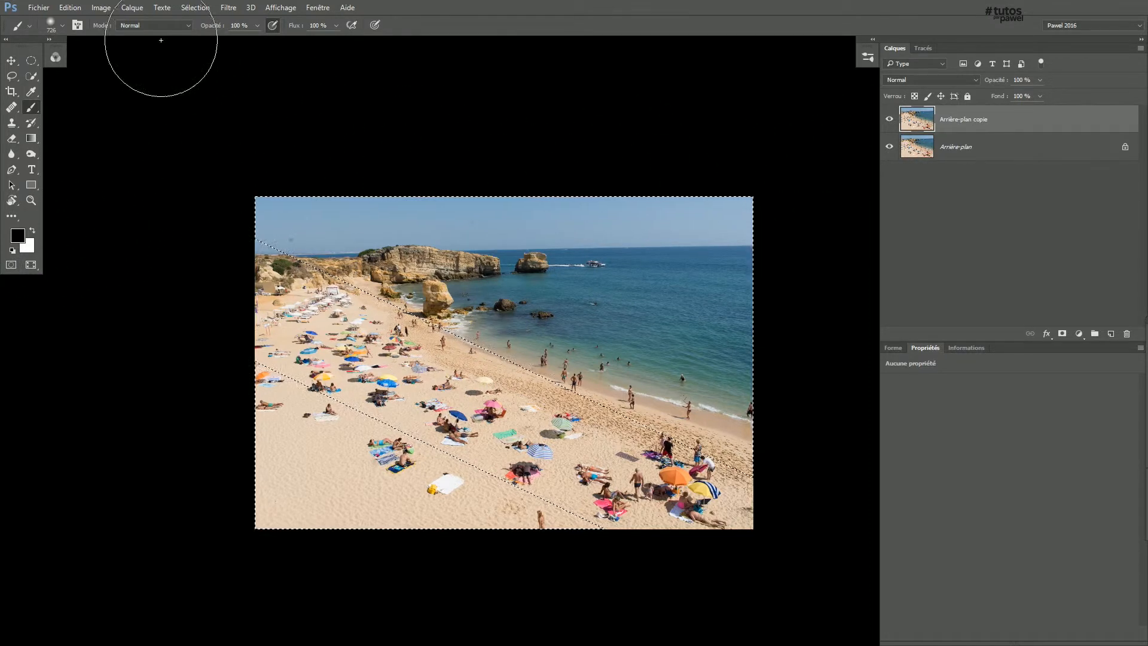
Apply the Lens Blur filter (Flou de l'objectif) to the beach layer copy with depth source Sans, adjusting its Rayon.
click(228, 8)
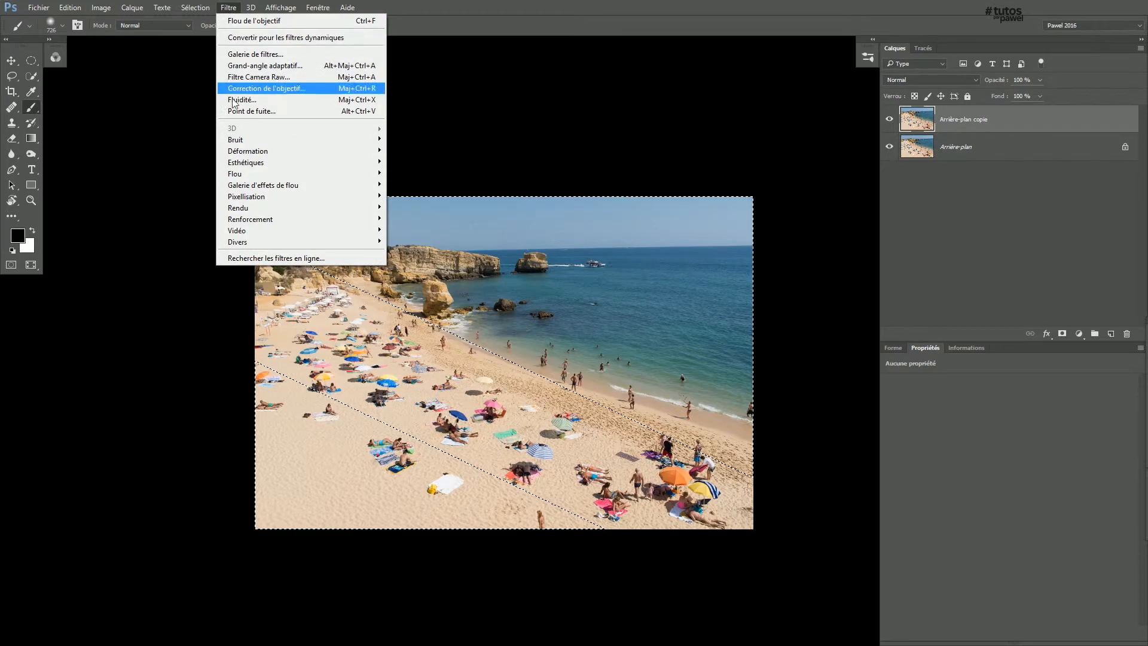
mouse_move(222, 175)
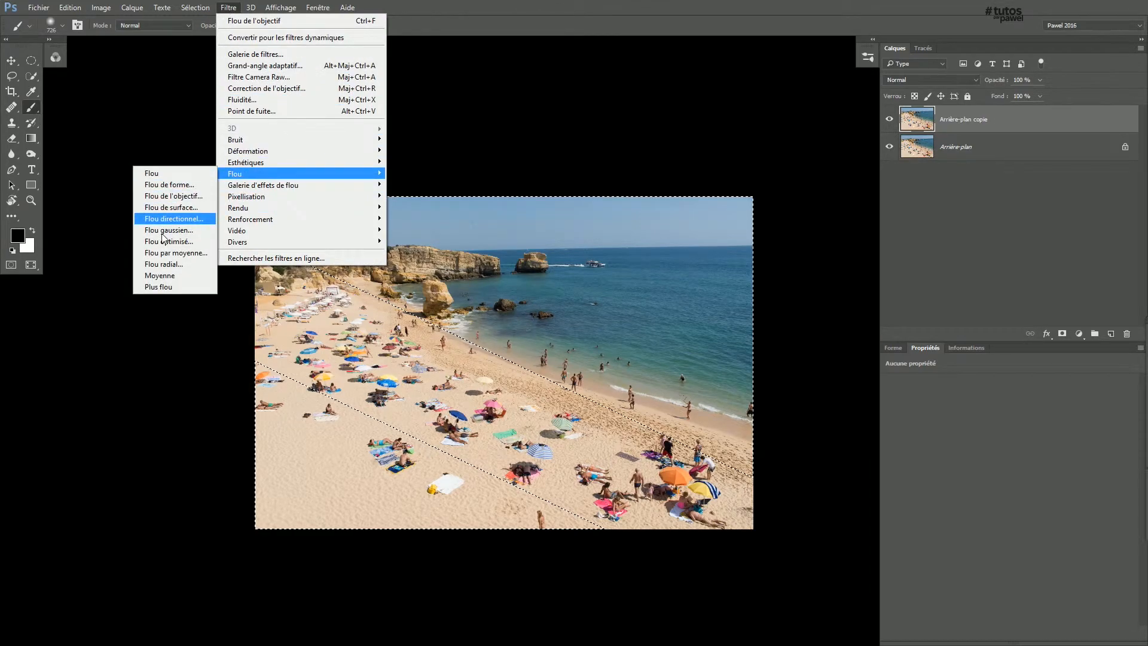
click(164, 199)
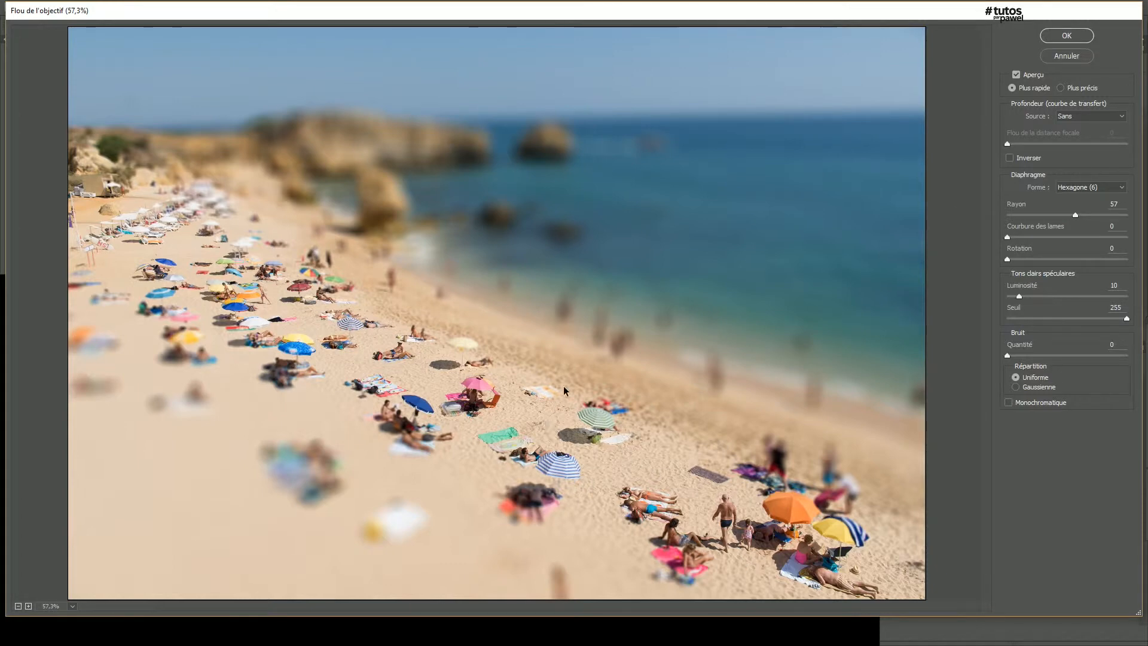
click(1074, 214)
click(1084, 214)
click(1056, 34)
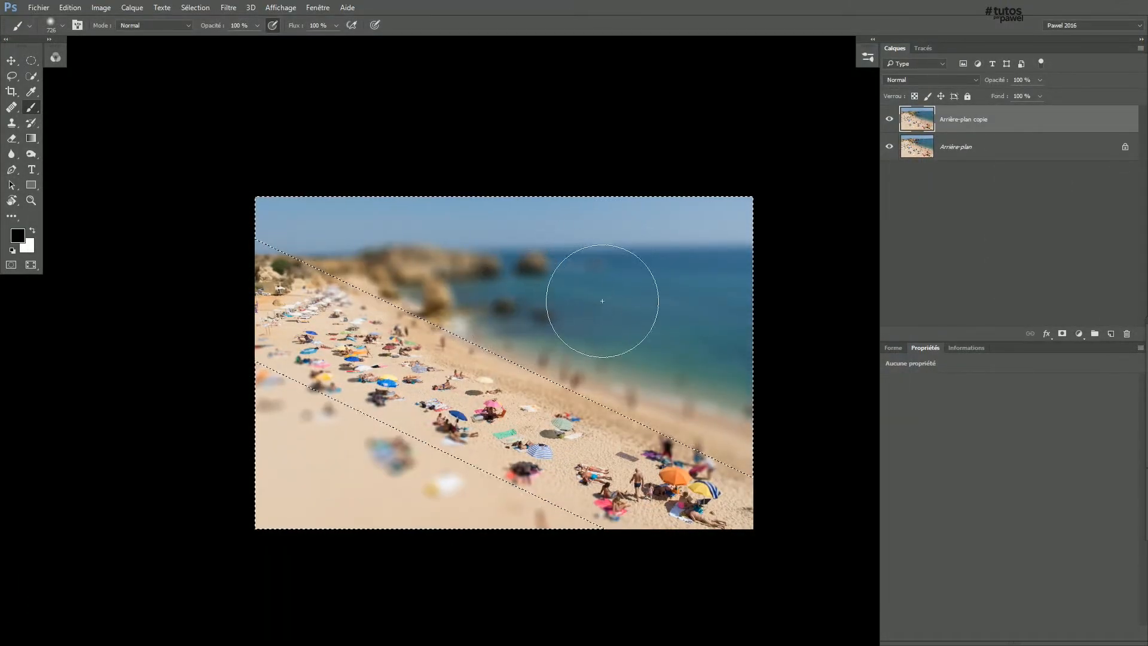
Clear the selection, place the blurred beach layer copy in a group and name the group Maquette.
key(ctrl+d)
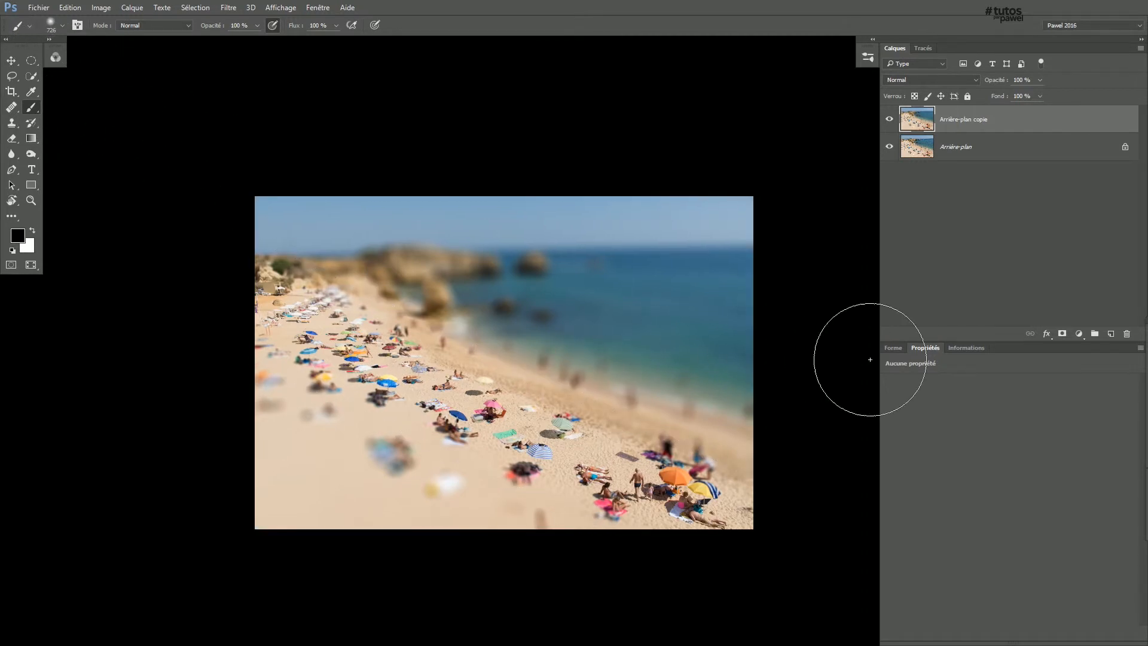
click(1095, 334)
double_click(936, 113)
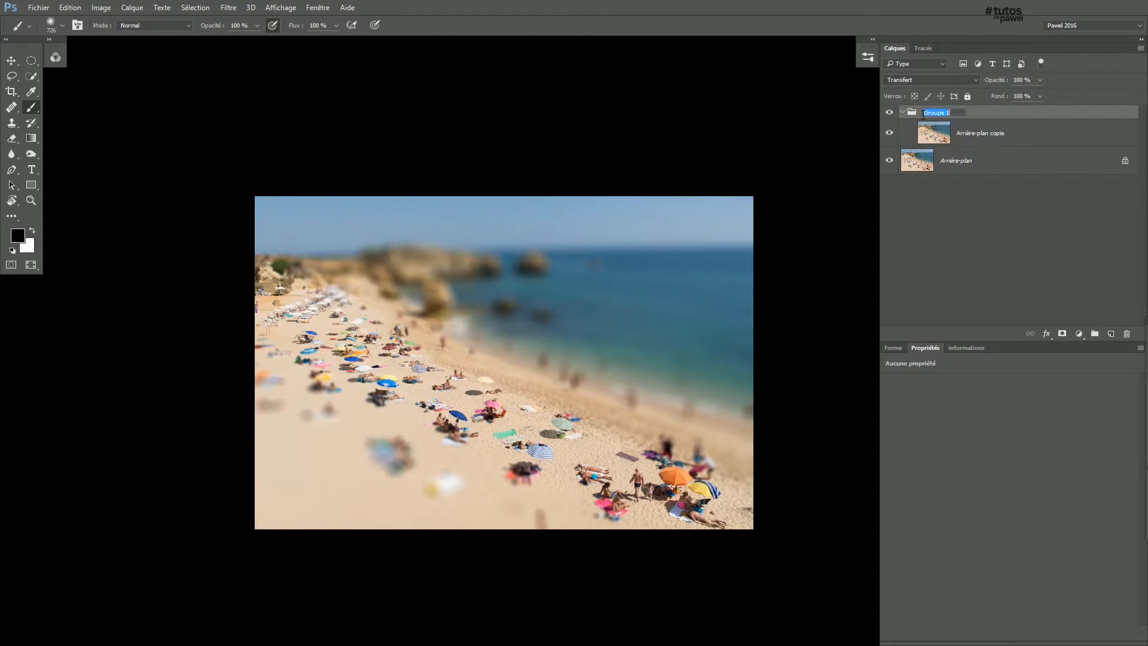
key(Return)
Add a Teinte/Saturation adjustment above the layer copy with Saturation at +32, and collapse the Maquette group.
click(938, 135)
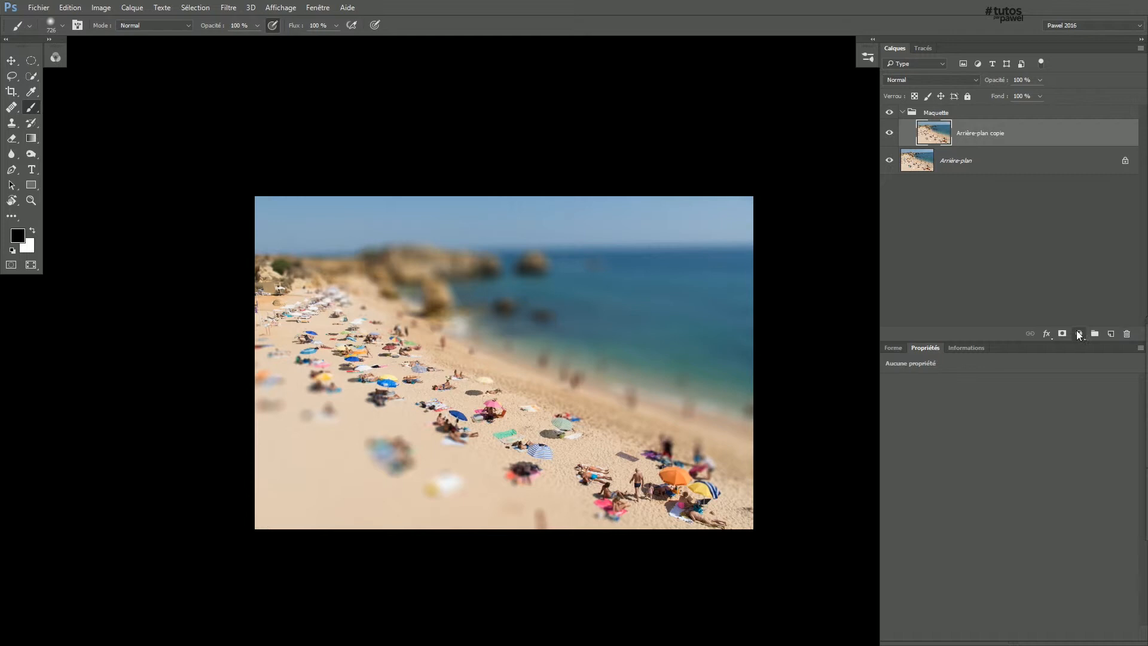
click(1079, 334)
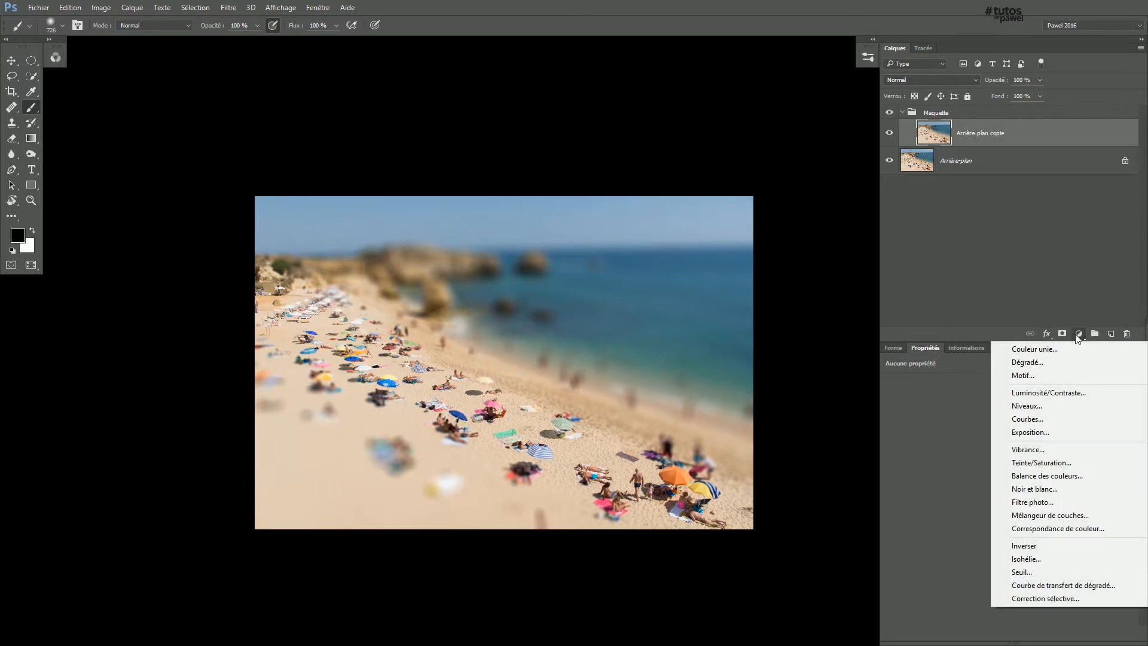
click(1042, 464)
drag(1010, 446, 1026, 447)
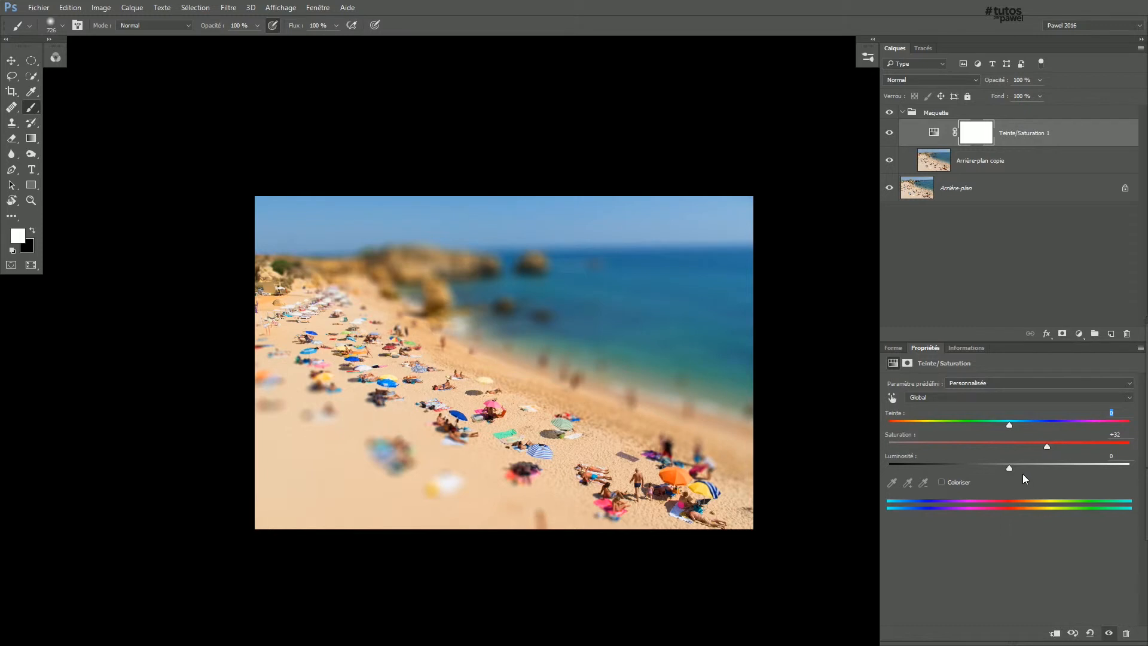
click(902, 113)
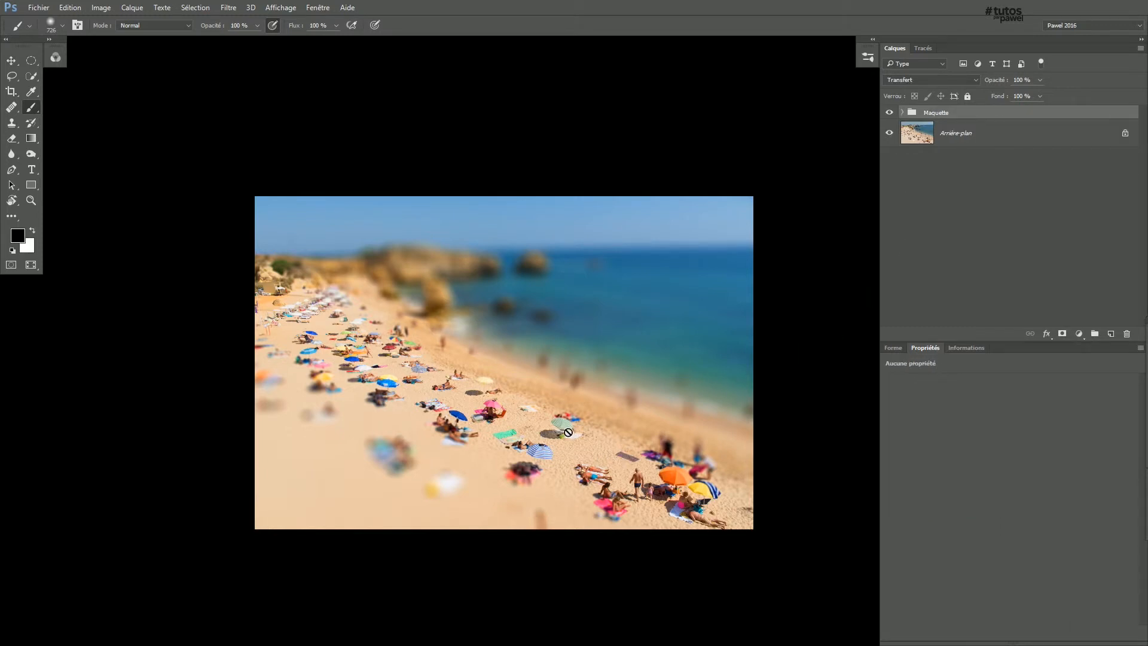
drag(619, 410, 606, 390)
key(r)
mouse_move(546, 281)
mouse_down()
mouse_move(464, 358)
mouse_move(583, 400)
mouse_move(592, 281)
mouse_move(637, 328)
mouse_move(520, 257)
mouse_move(533, 266)
mouse_up()
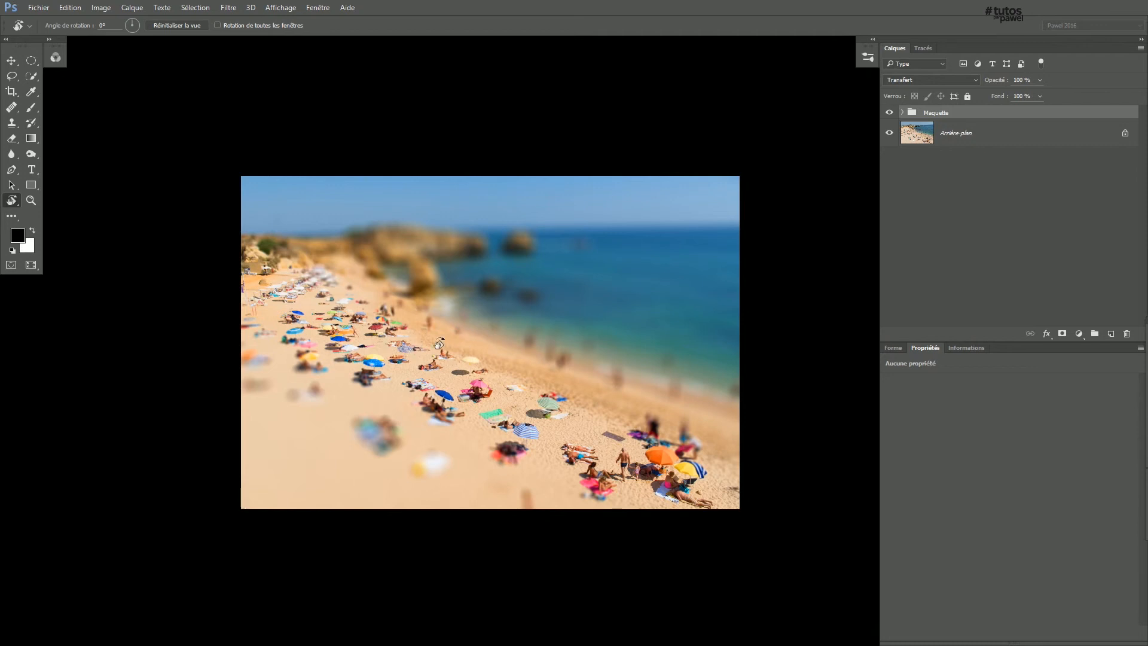
click(32, 107)
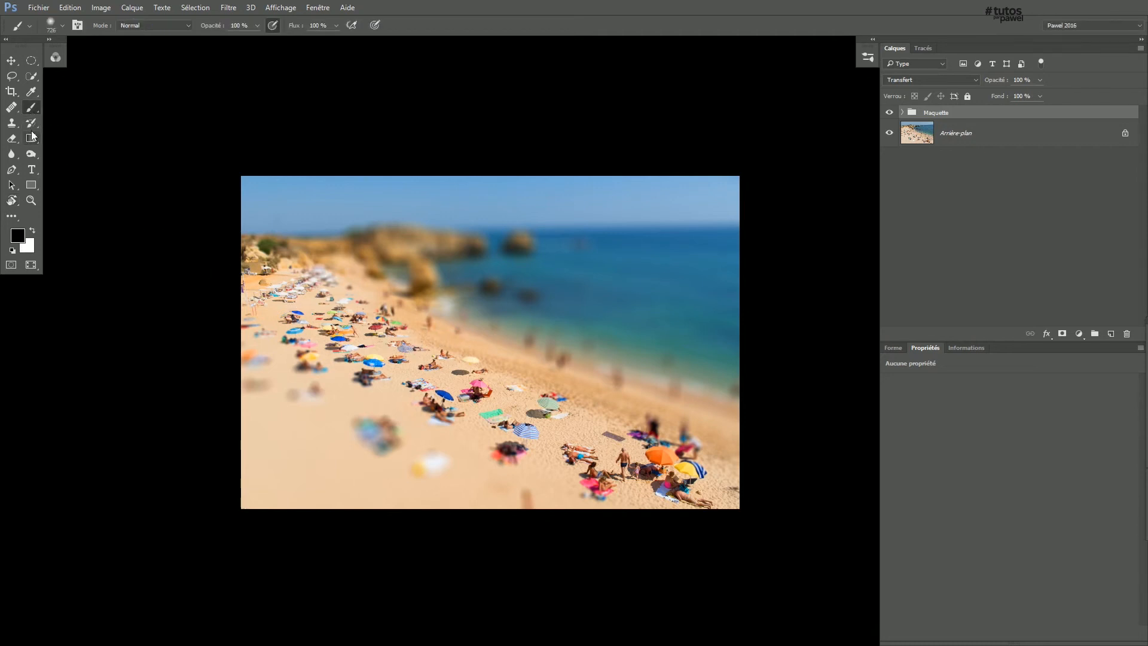
click(32, 140)
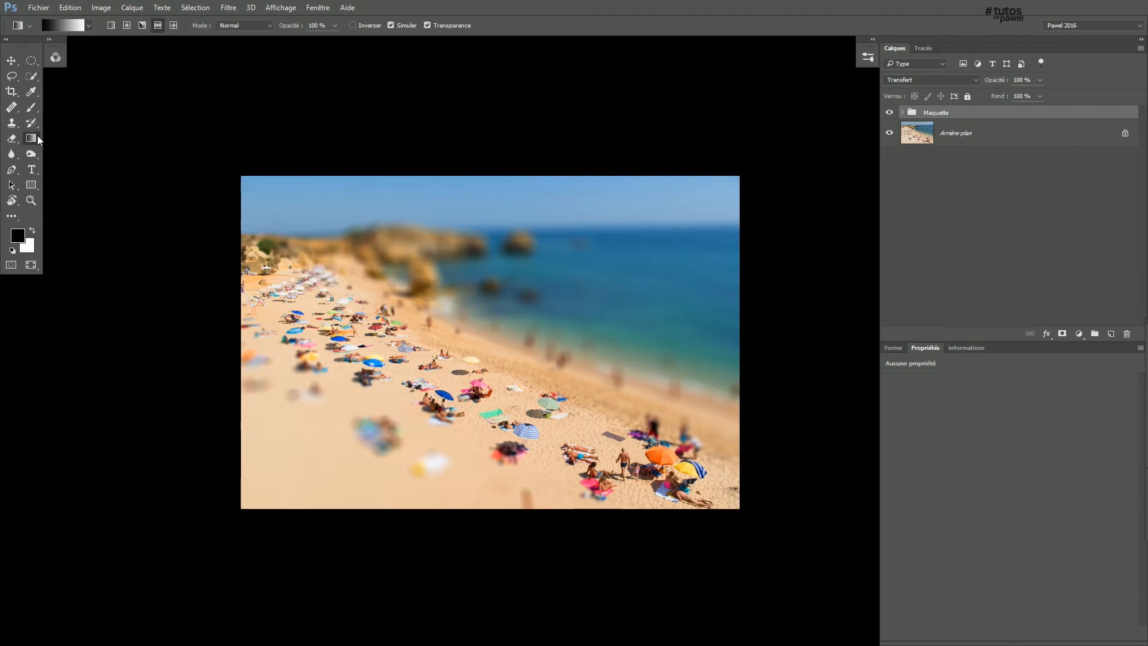
click(33, 104)
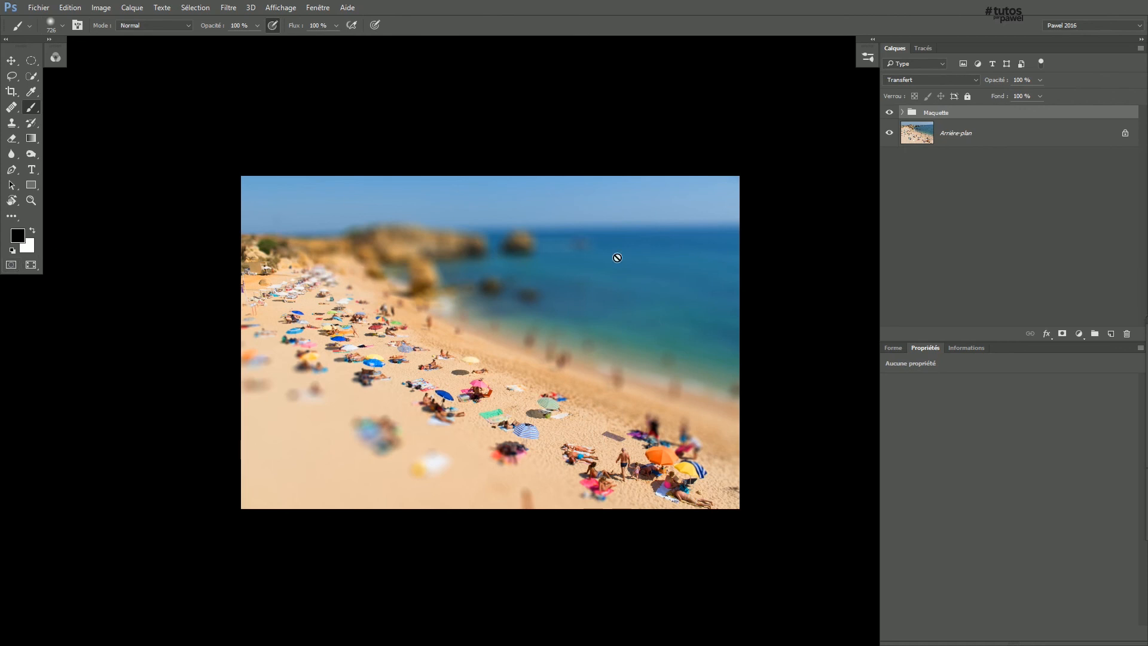
alt+click(504, 413)
ctrl+click(510, 415)
ctrl+click(512, 415)
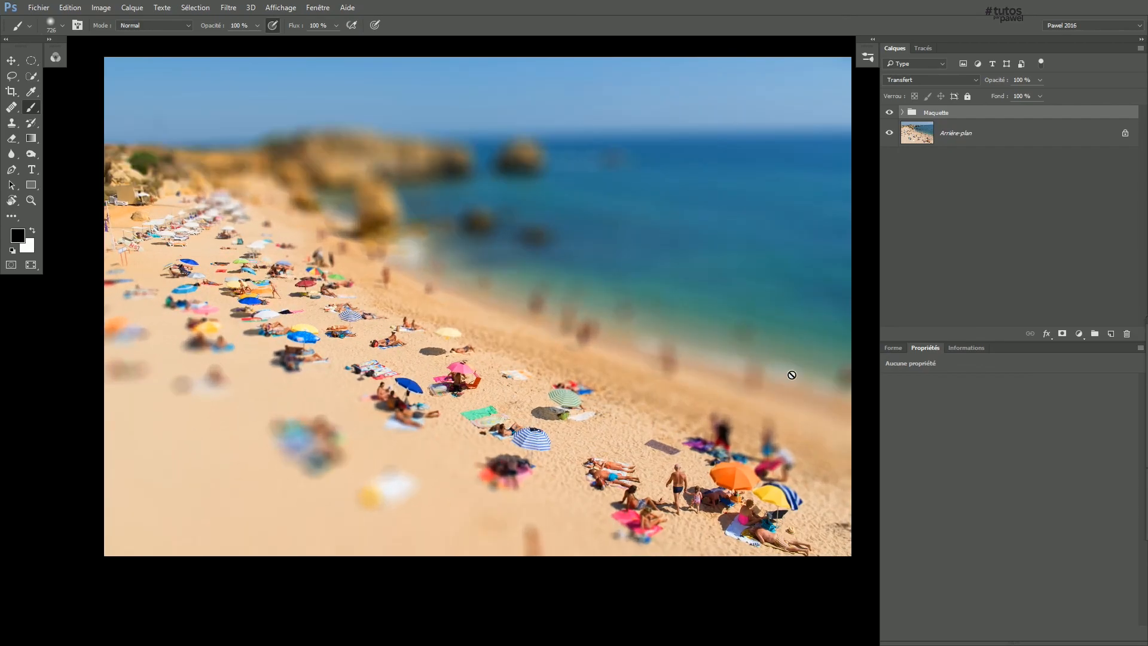